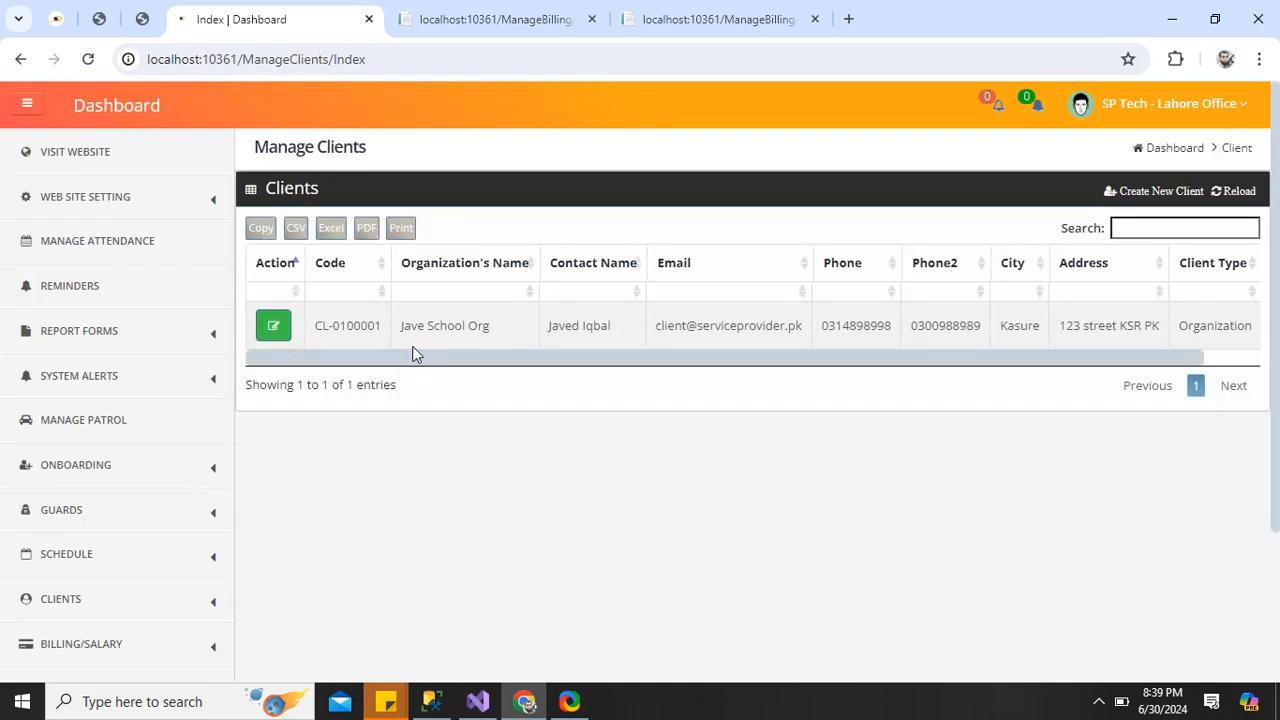
Review the Jave School Org client record without saving it and open the client locations list.
left_click(270, 328)
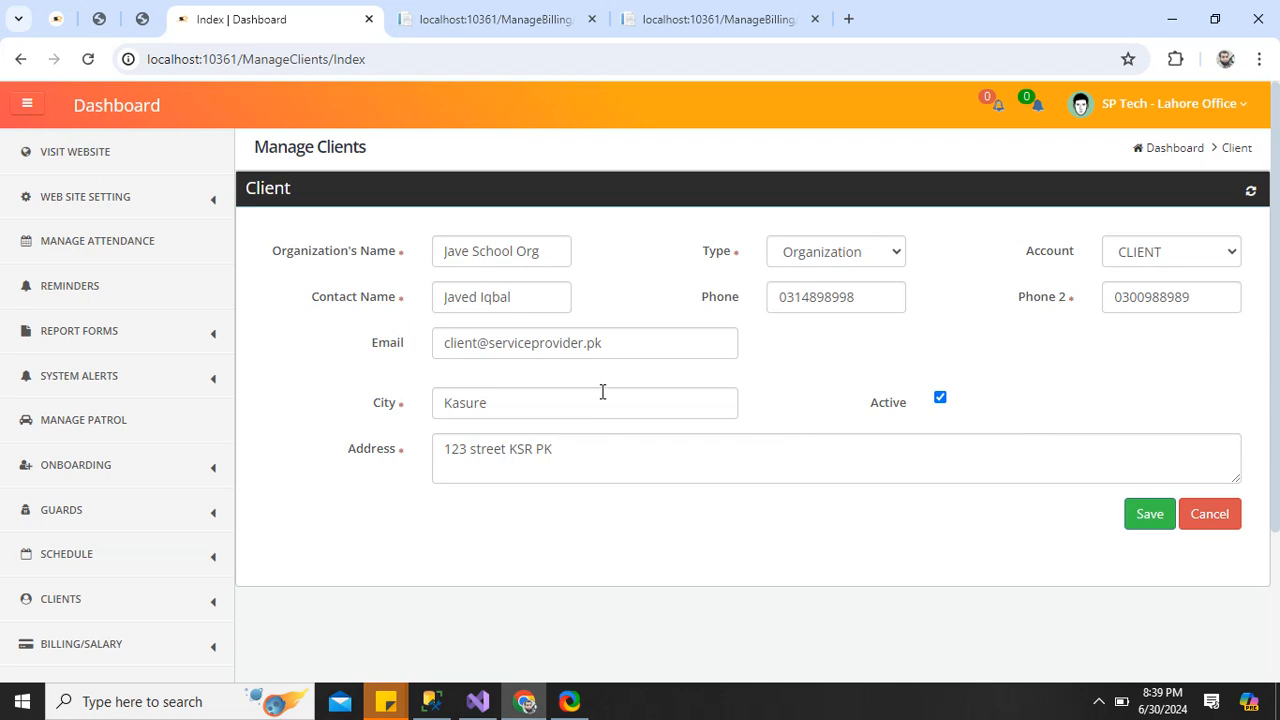
left_click(1210, 516)
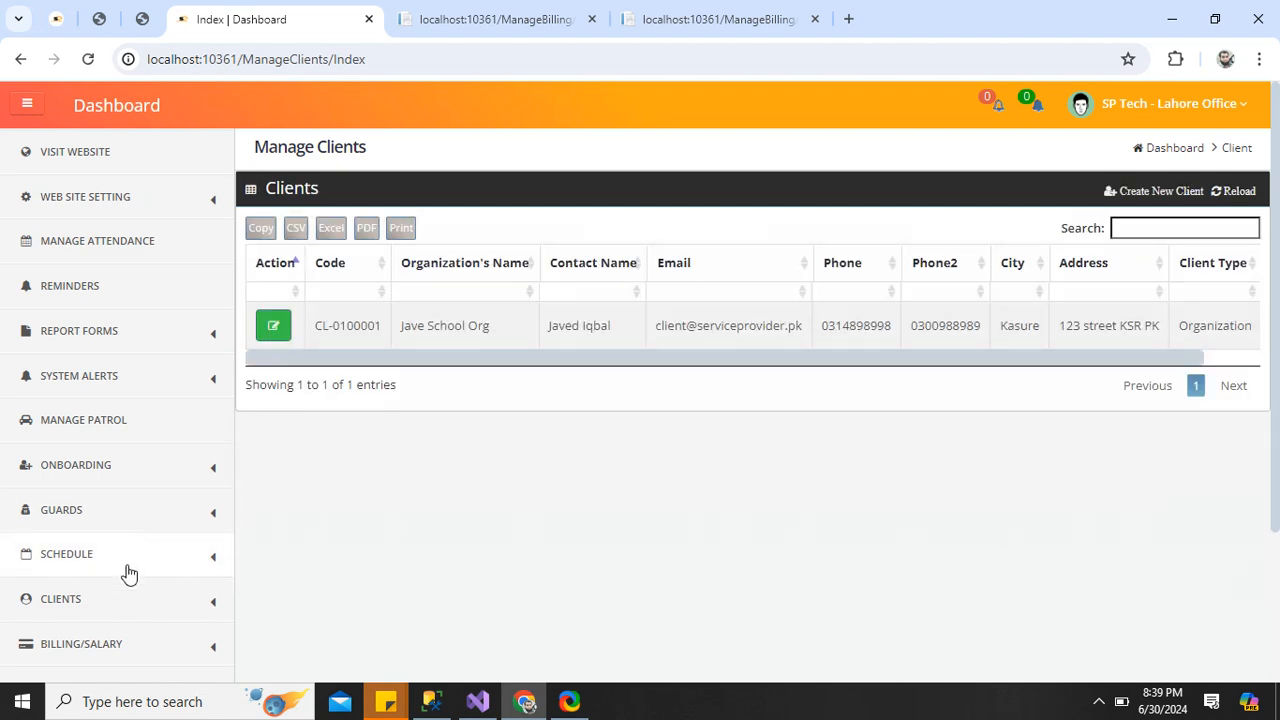
left_click(111, 600)
scroll(229, 598, "down", 2)
scroll(229, 598, "down", 3)
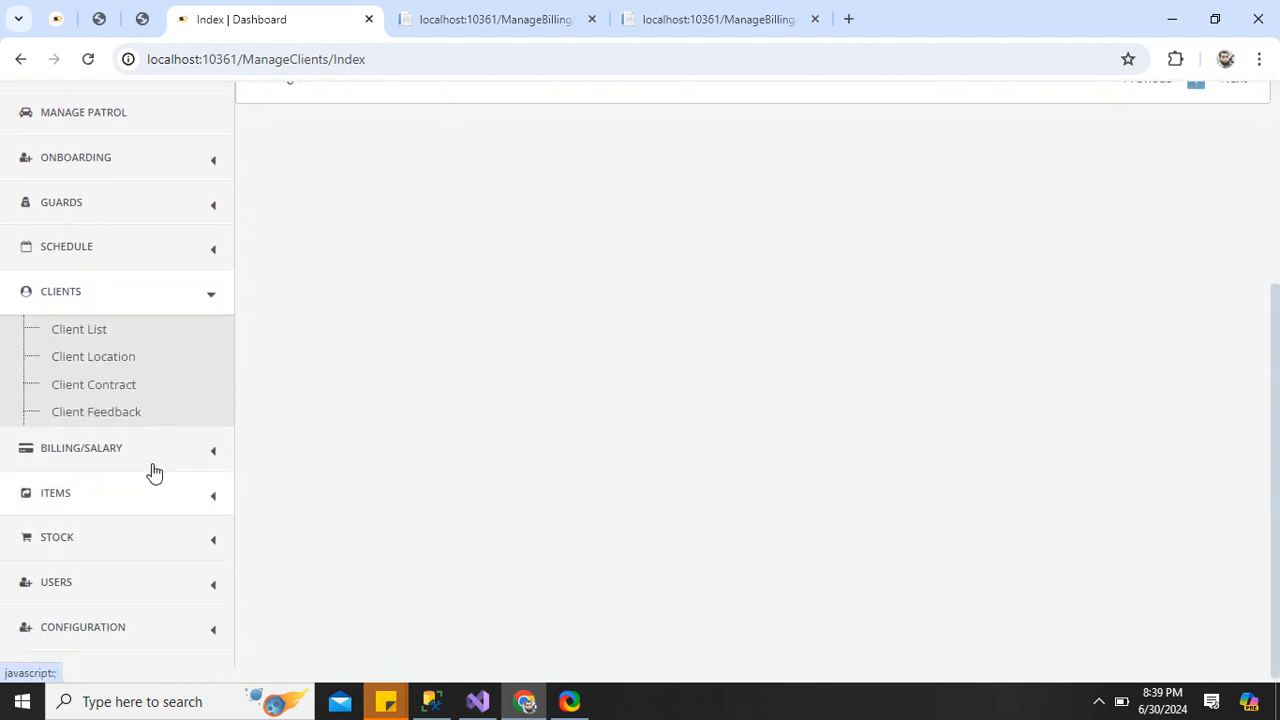
left_click(117, 362)
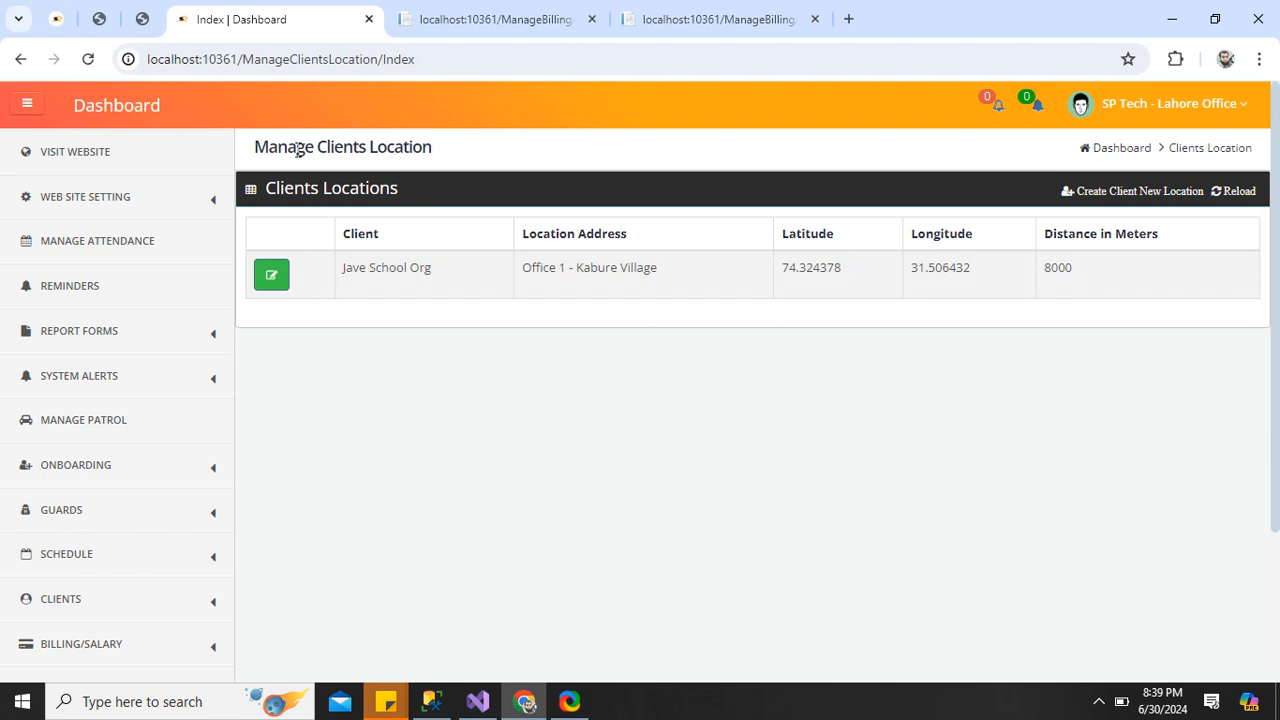
left_click_drag(294, 147, 401, 147)
Open the client contracts list.
scroll(452, 448, "down", 2)
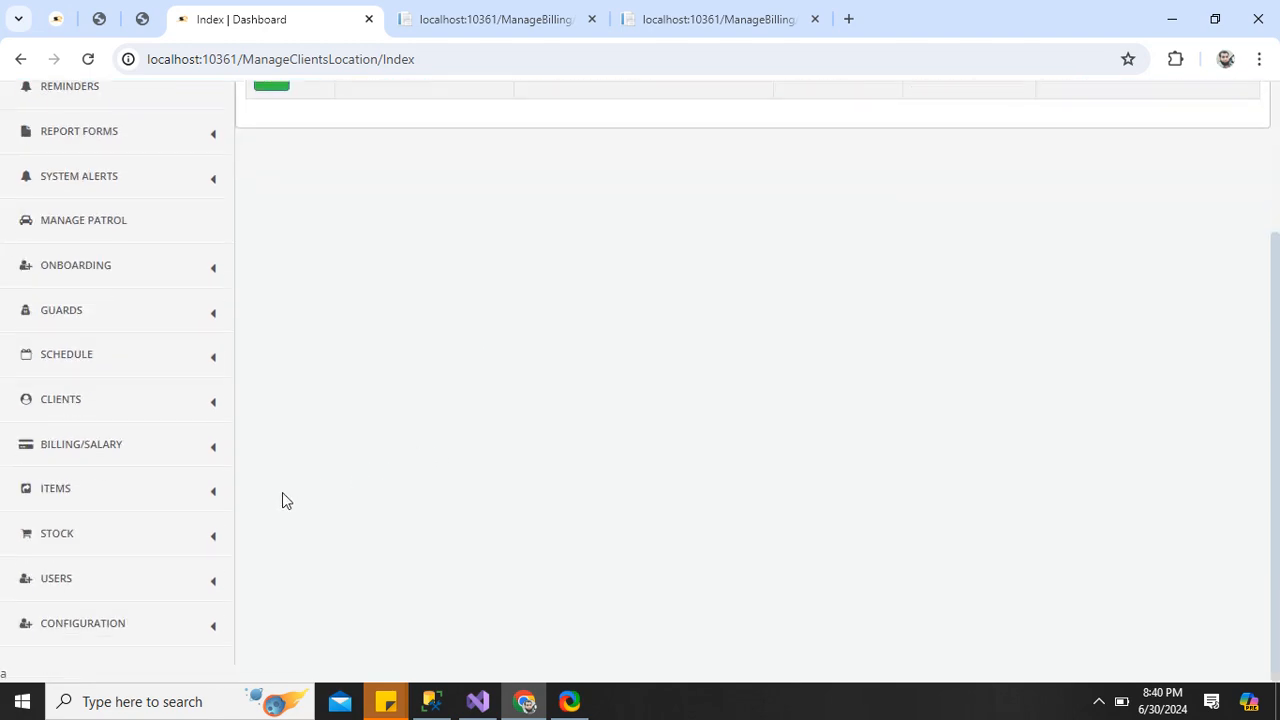
left_click(195, 405)
scroll(426, 403, "down", 1)
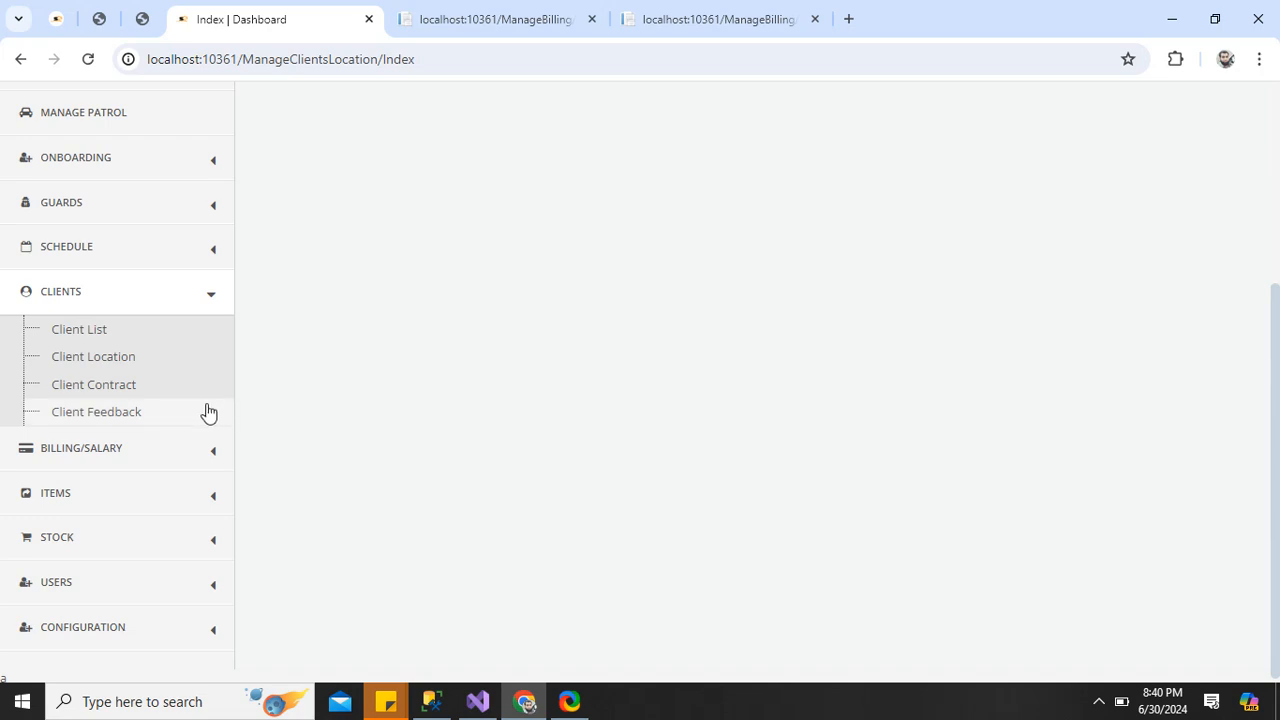
left_click(137, 389)
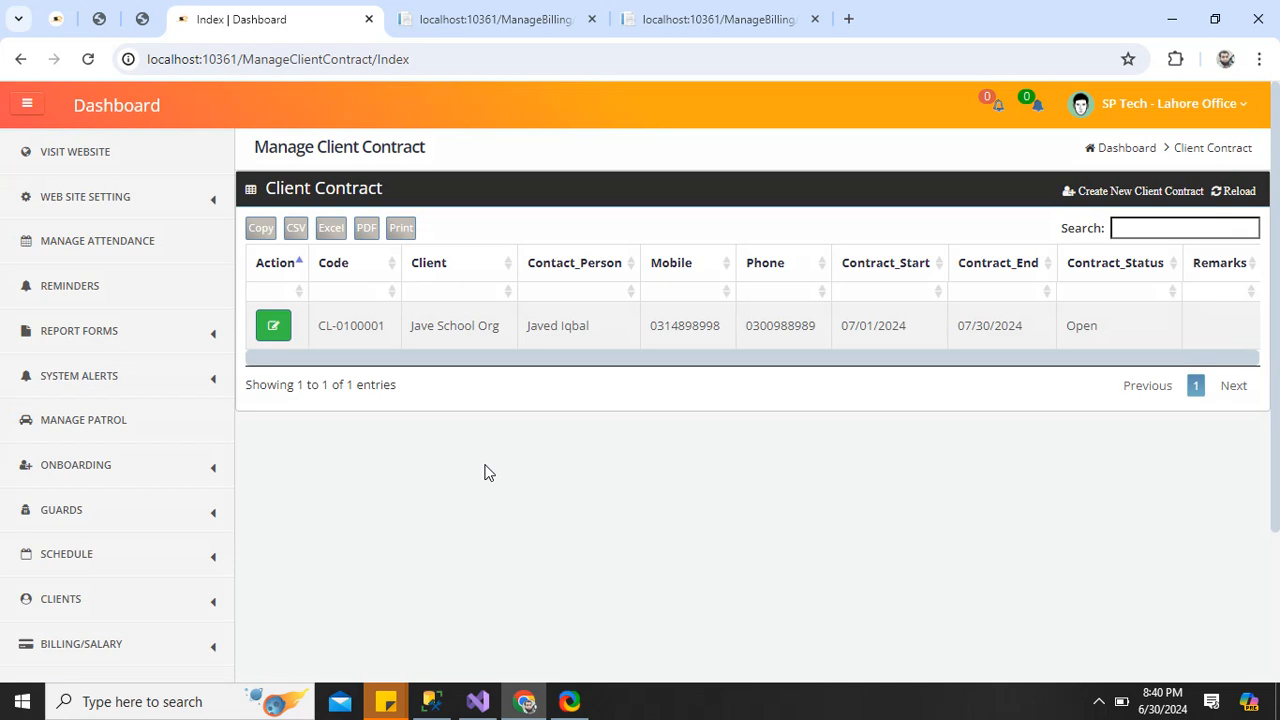
Review the existing Jave School Org contract's guard lines and tax settings and close it without saving.
left_click(274, 327)
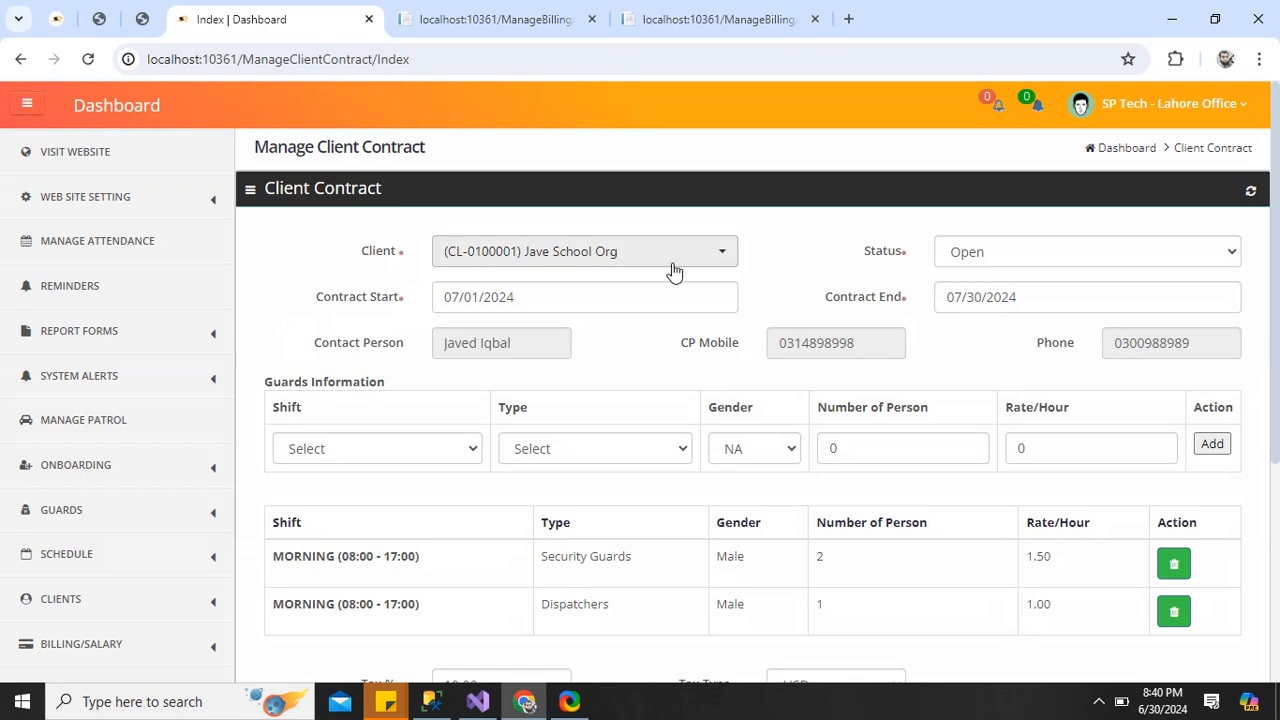
scroll(505, 484, "down", 3)
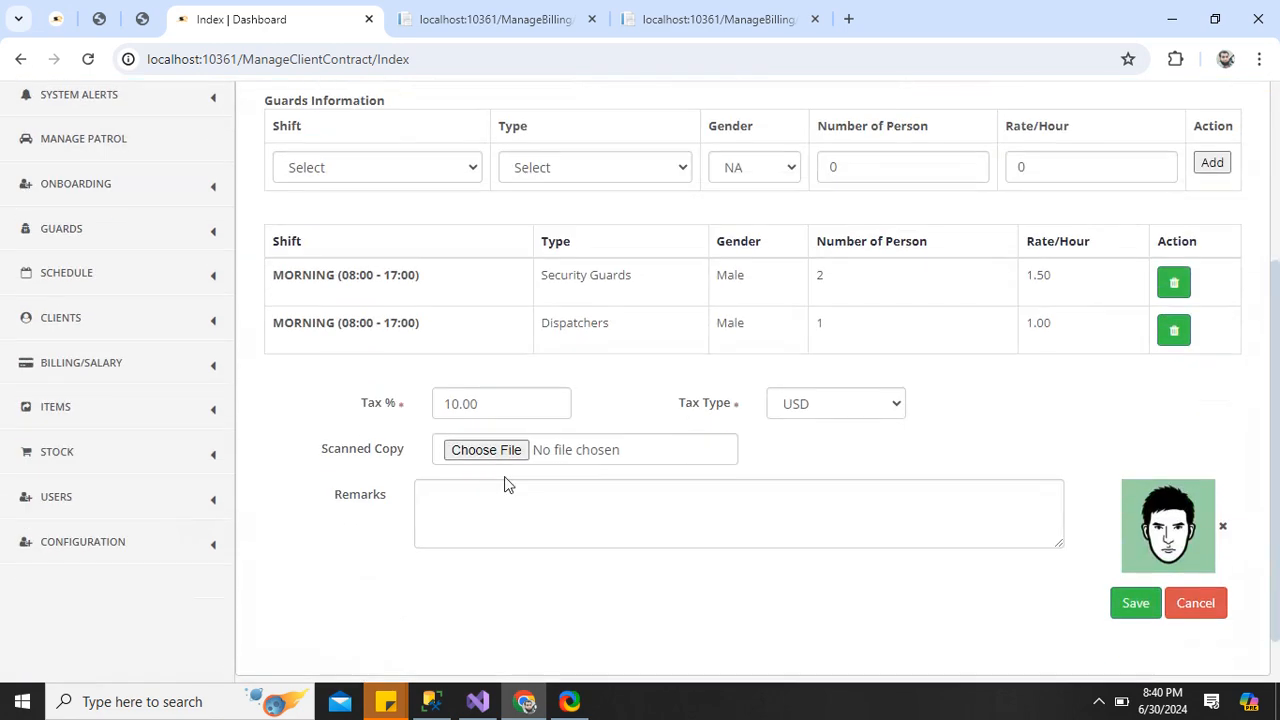
left_click(1197, 604)
scroll(1210, 262, "up", 1)
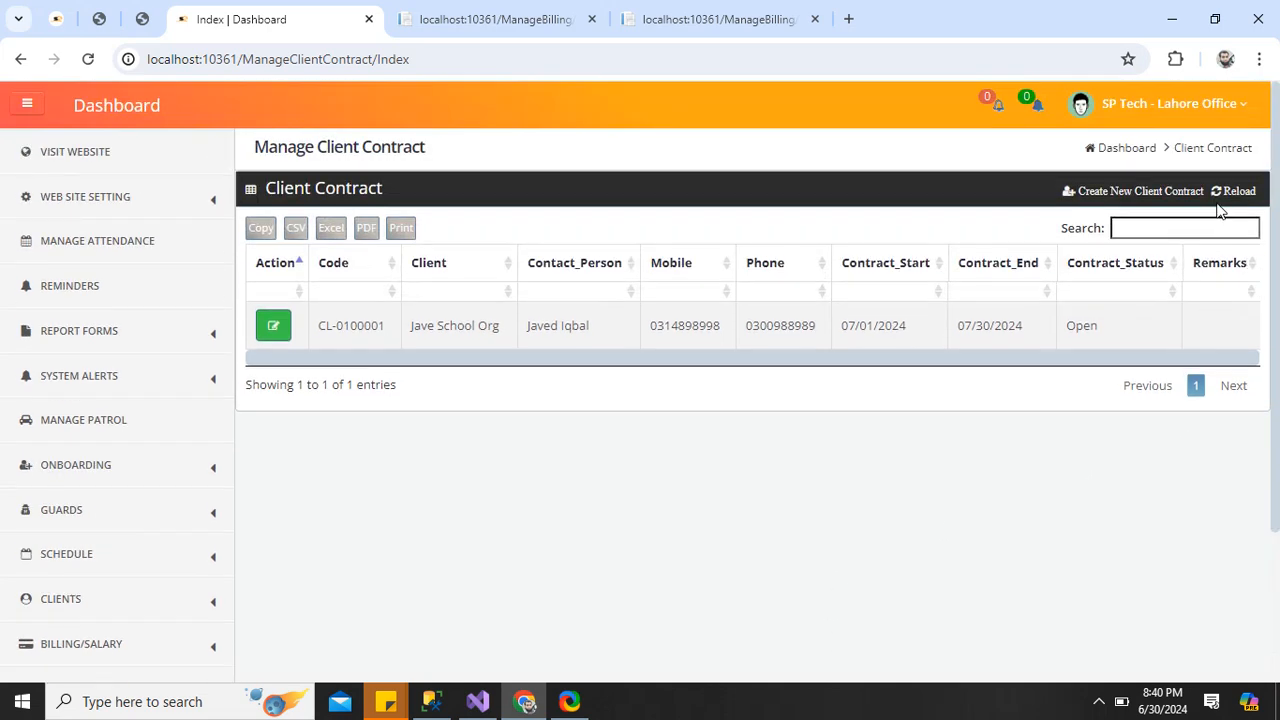
Start a new client contract for Jave School Org with status Open and check the contract start calendar.
left_click(1129, 190)
left_click(506, 251)
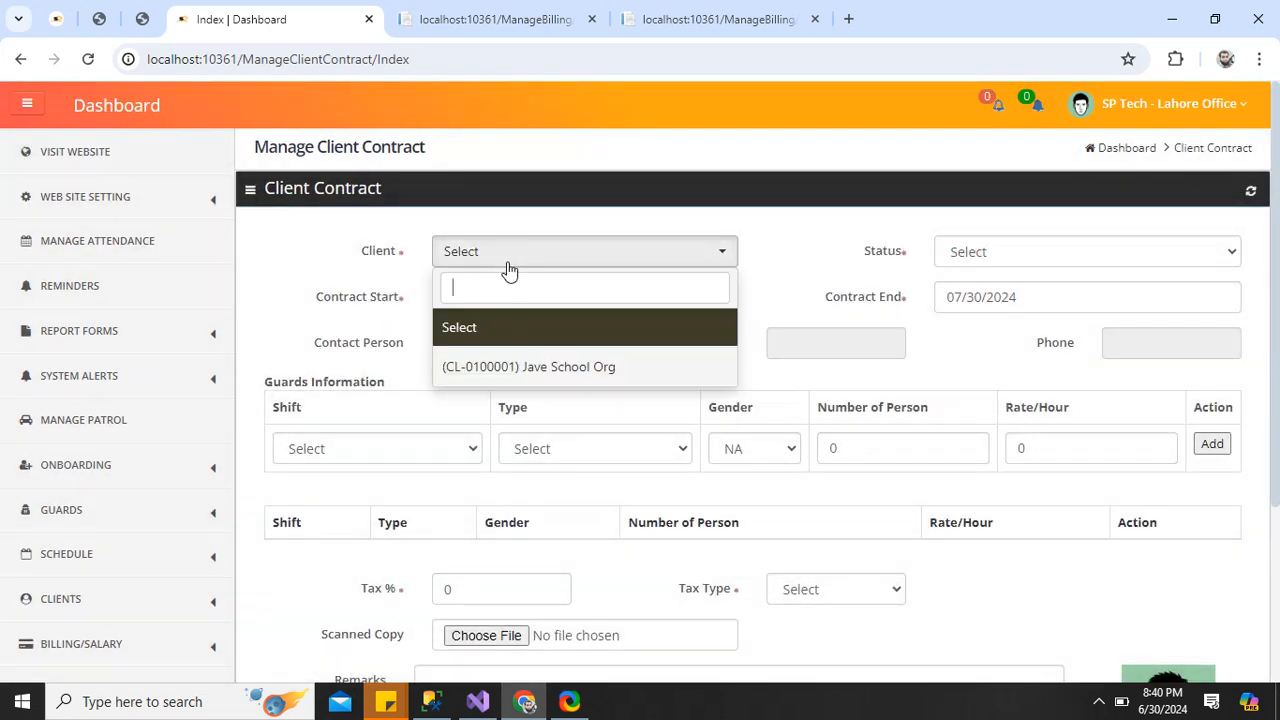
left_click(503, 365)
left_click(1009, 249)
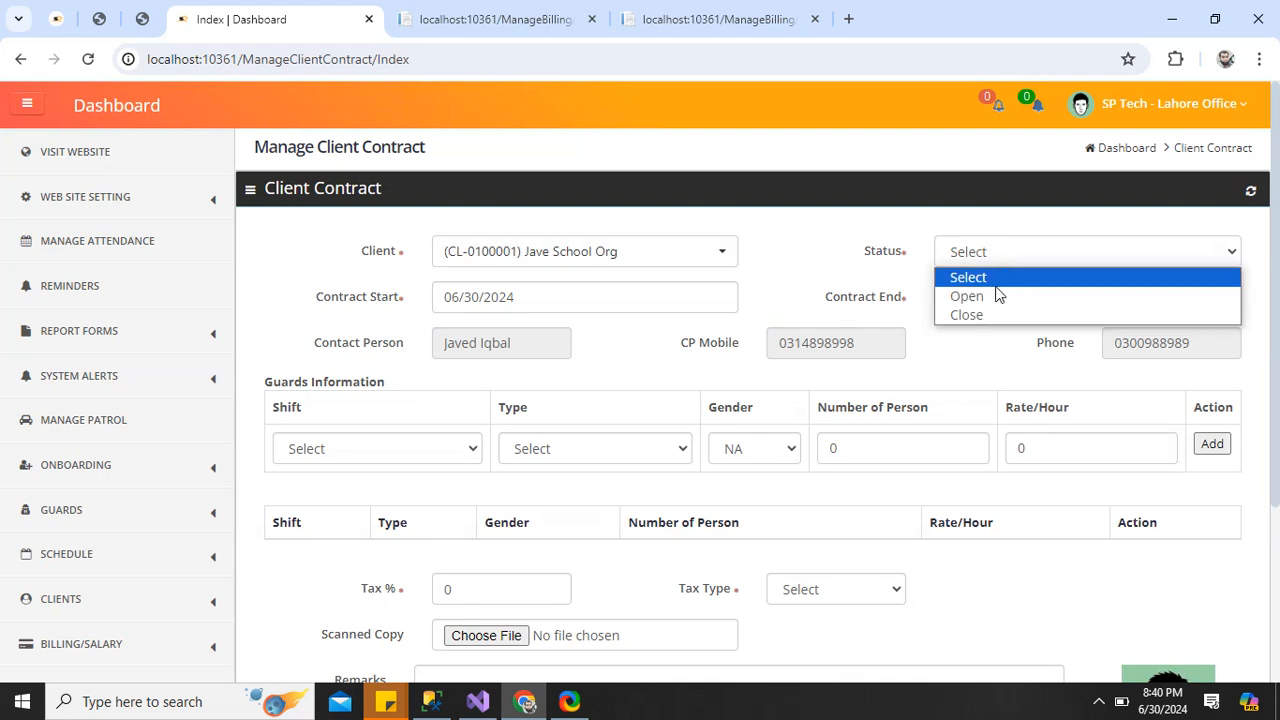
left_click(987, 300)
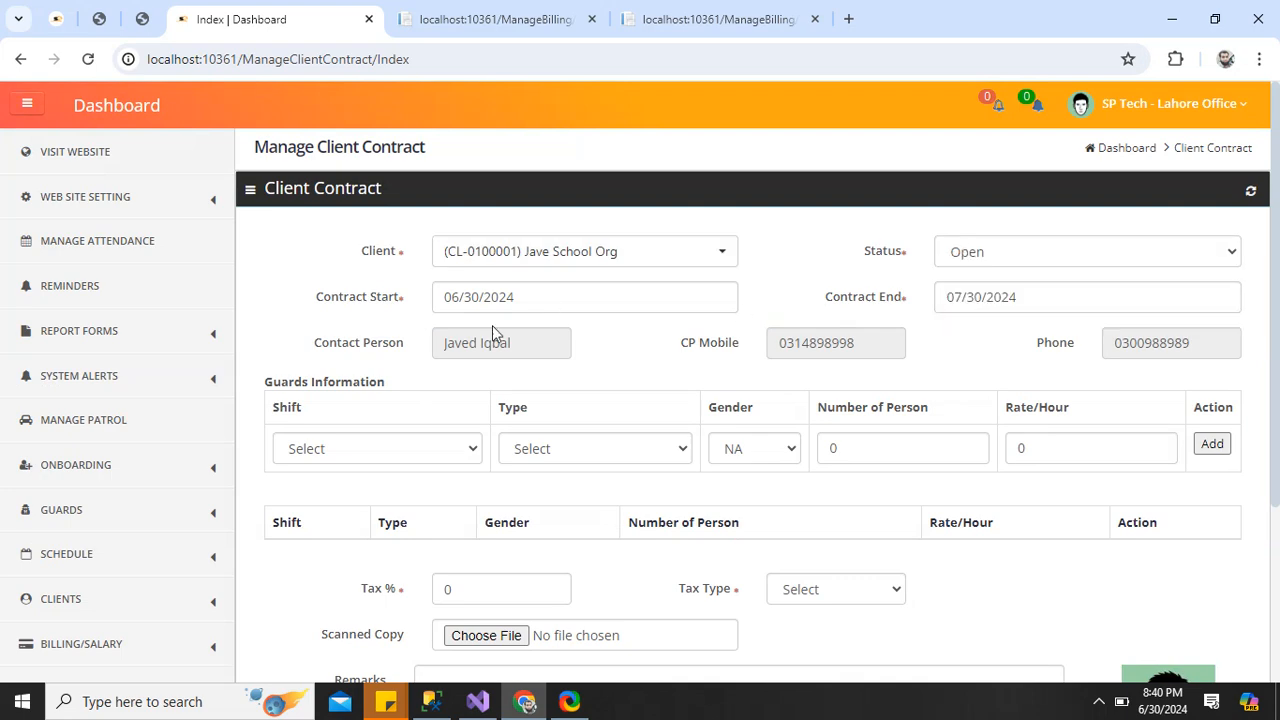
left_click(531, 303)
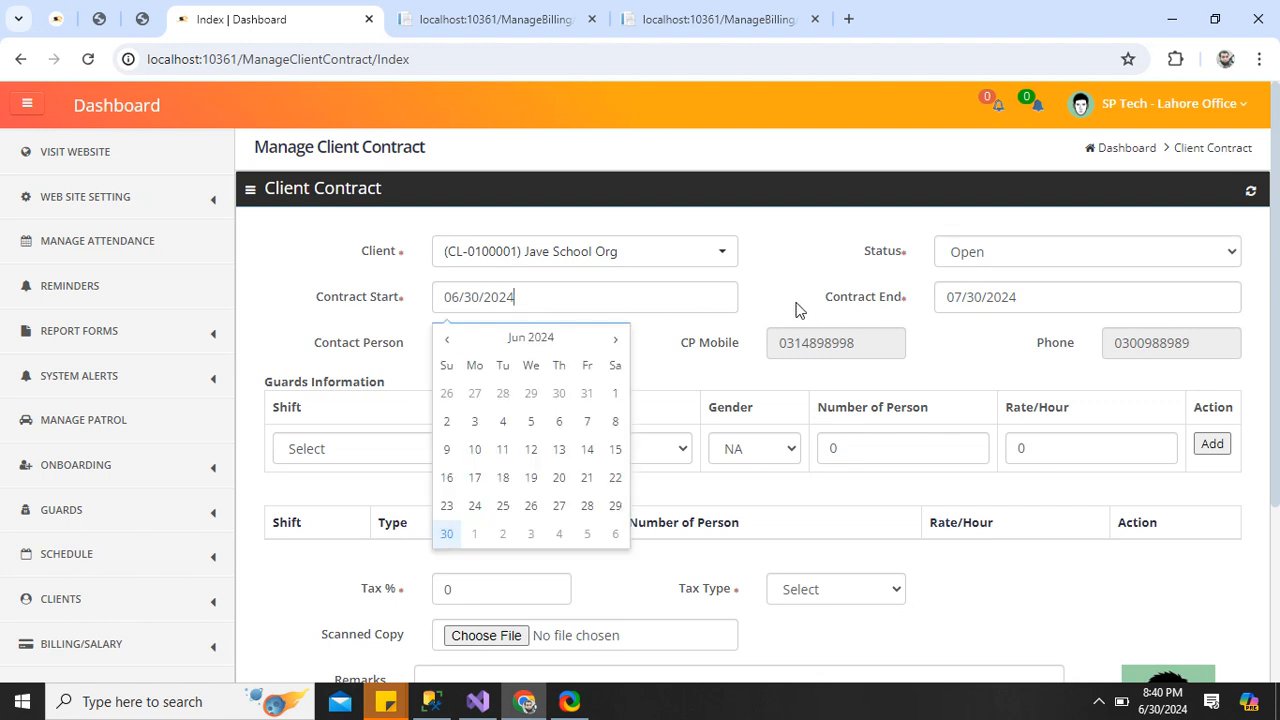
left_click(880, 509)
scroll(997, 437, "down", 1)
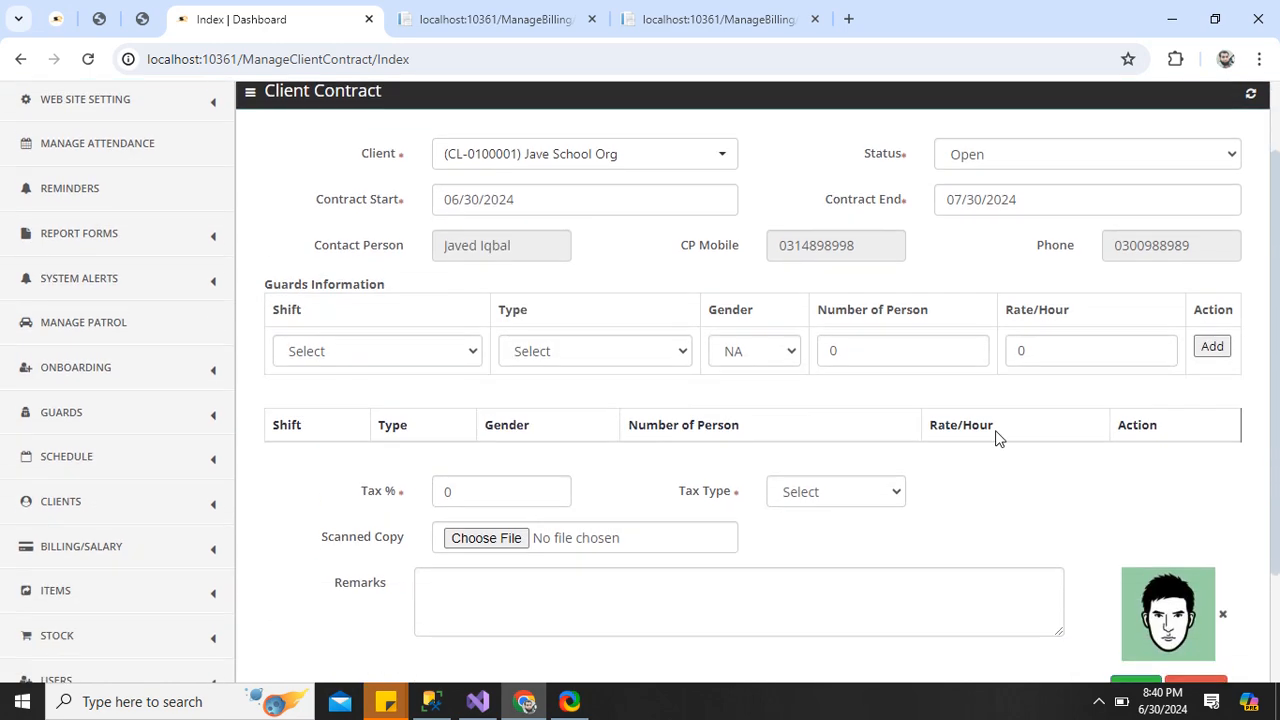
Add a guard line for the MORNING (08:00 - 17:00) shift with 2 Security Guards at a rate of 1 per hour.
left_click(410, 356)
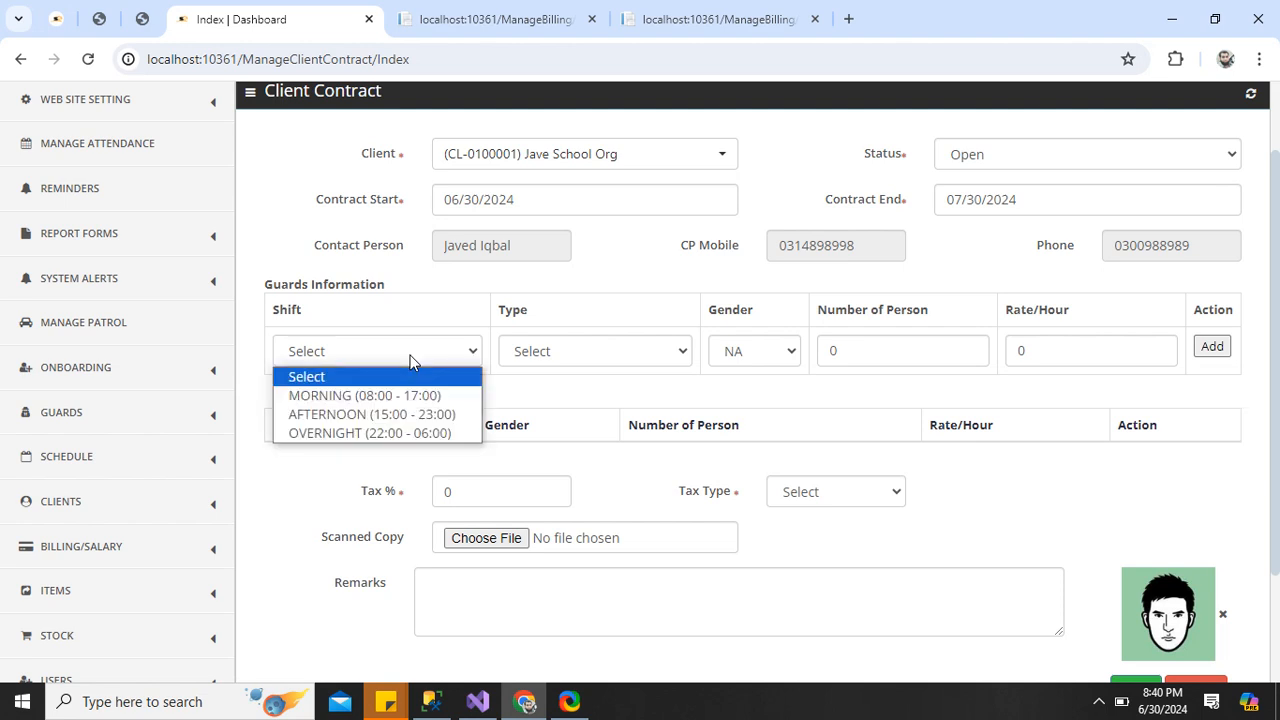
left_click(381, 398)
left_click(562, 359)
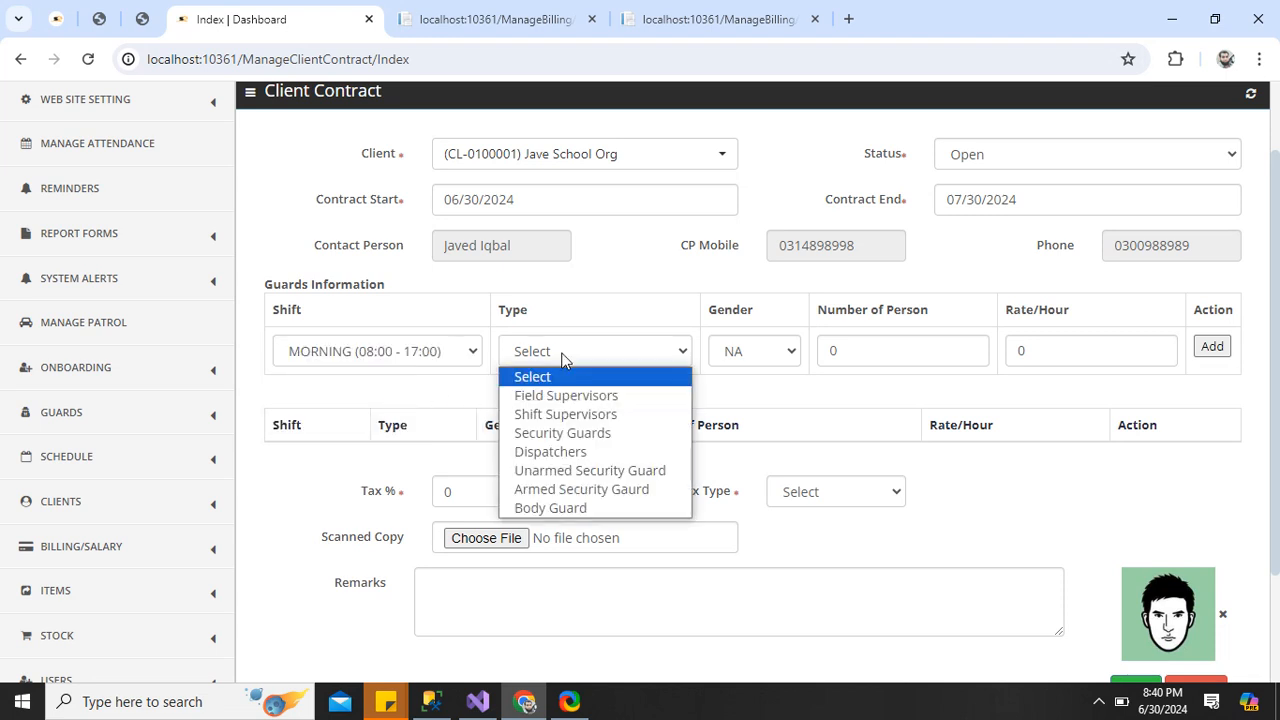
left_click(572, 434)
left_click(743, 354)
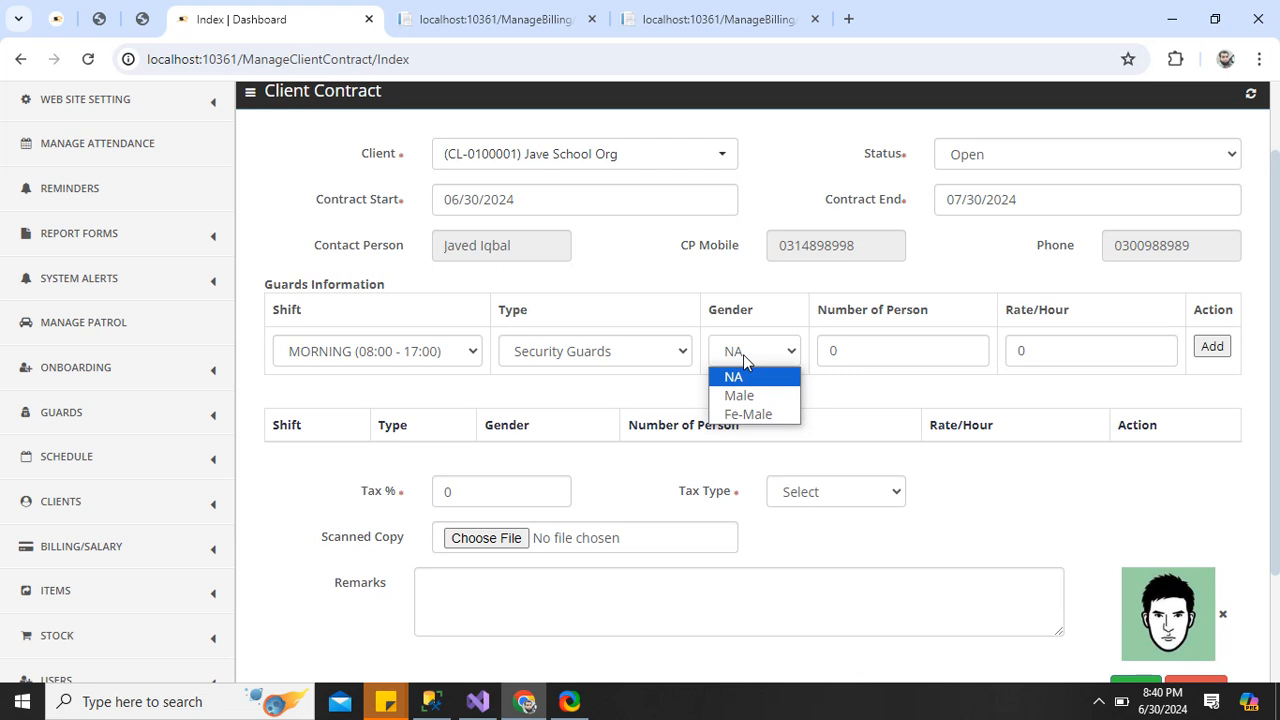
left_click(743, 354)
left_click(743, 354)
left_click(743, 354)
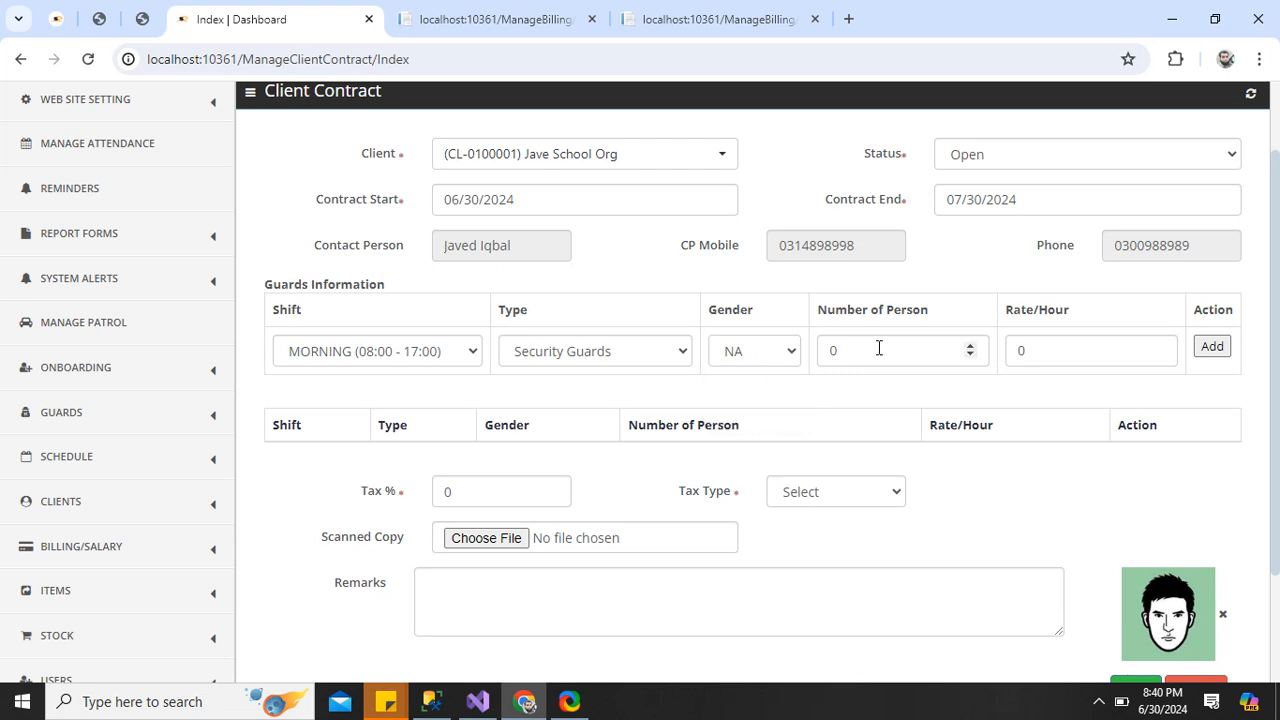
left_click_drag(869, 354, 759, 359)
type("2")
left_click_drag(1040, 349, 965, 360)
type("1")
left_click(1210, 349)
Fill in another morning guard line for 3 male Unarmed Security Guards at 3.5 per hour.
left_click(585, 355)
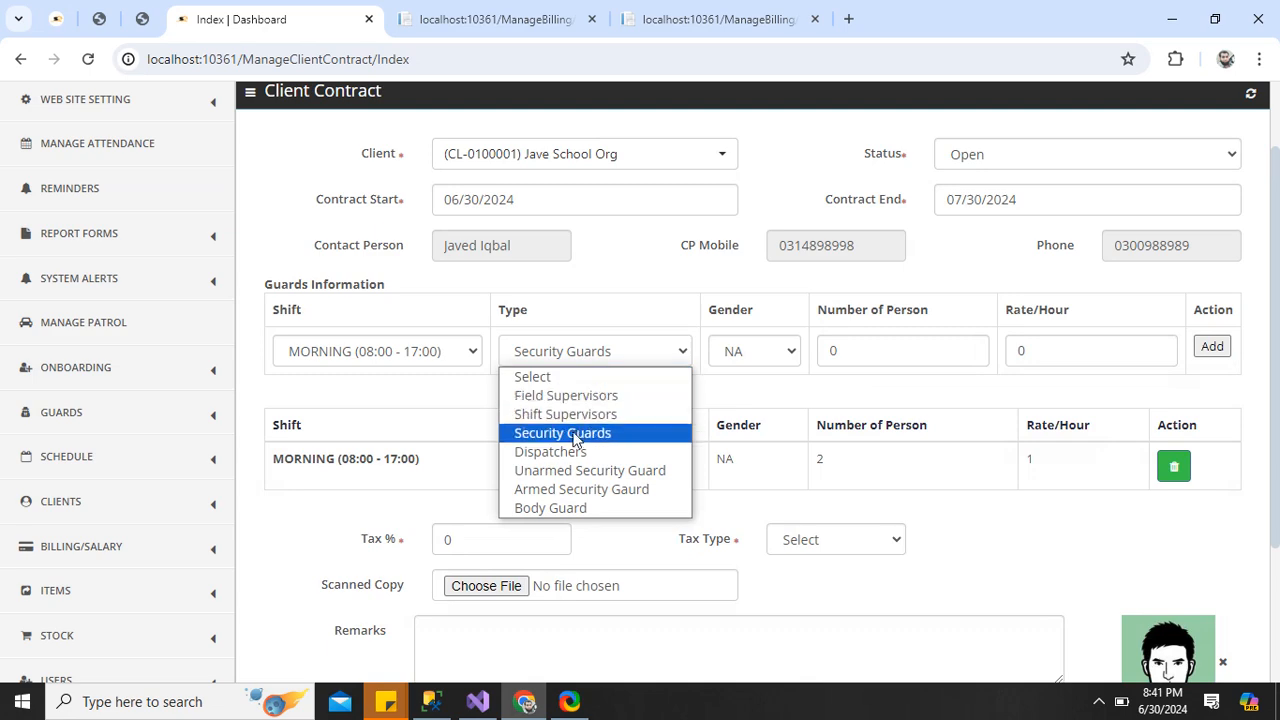
left_click(563, 478)
left_click(743, 350)
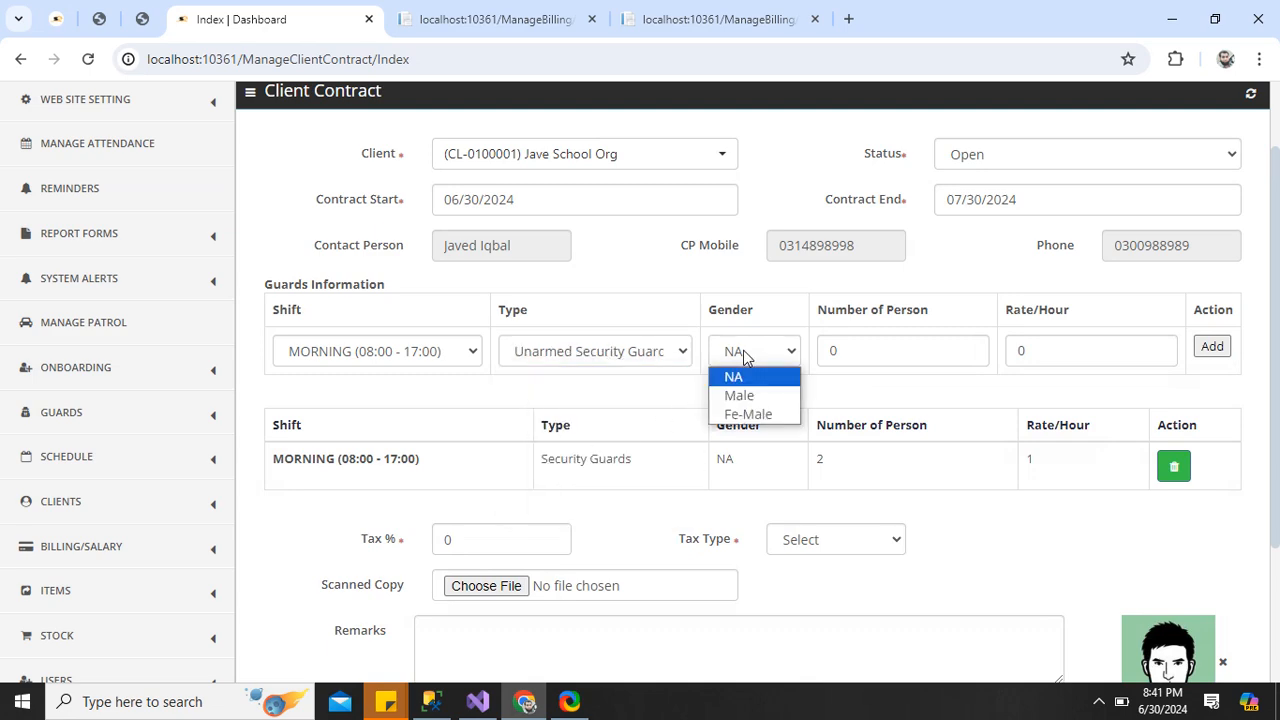
left_click(740, 397)
key("Tab")
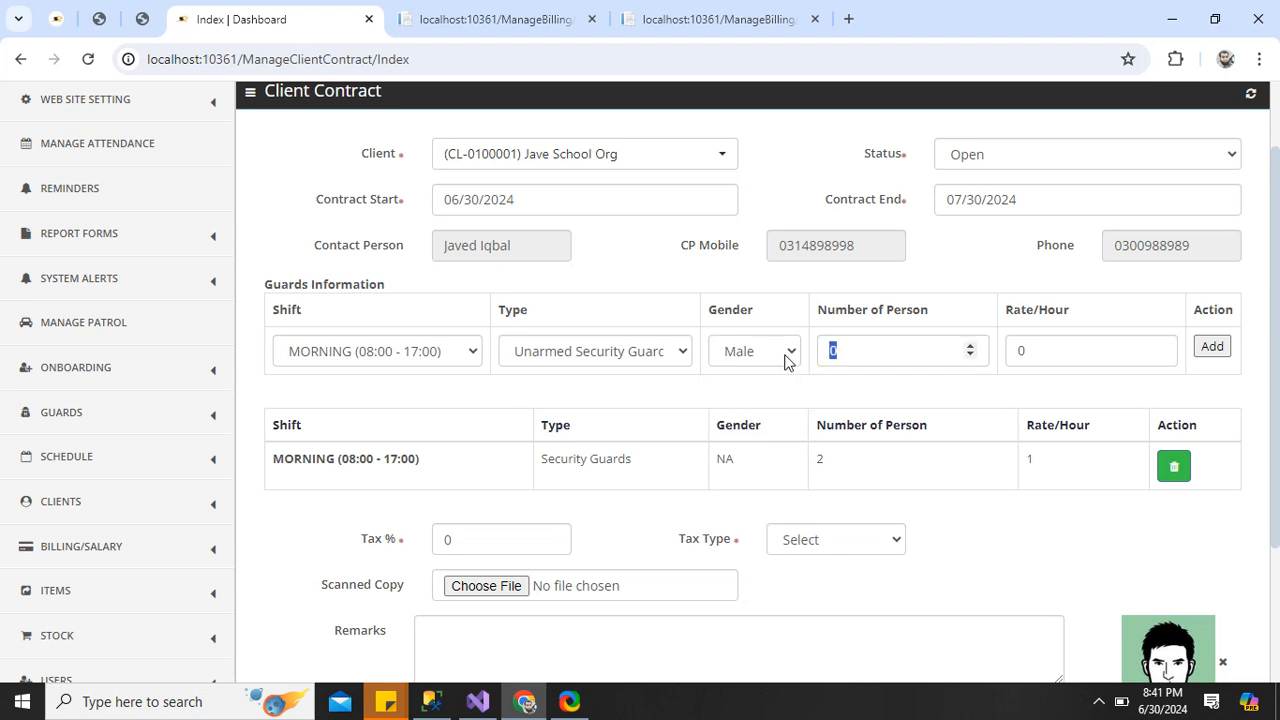
type("3")
key("Tab")
type("3.5")
Choose a tax type for the new contract and discard the contract without saving.
scroll(1238, 435, "down", 2)
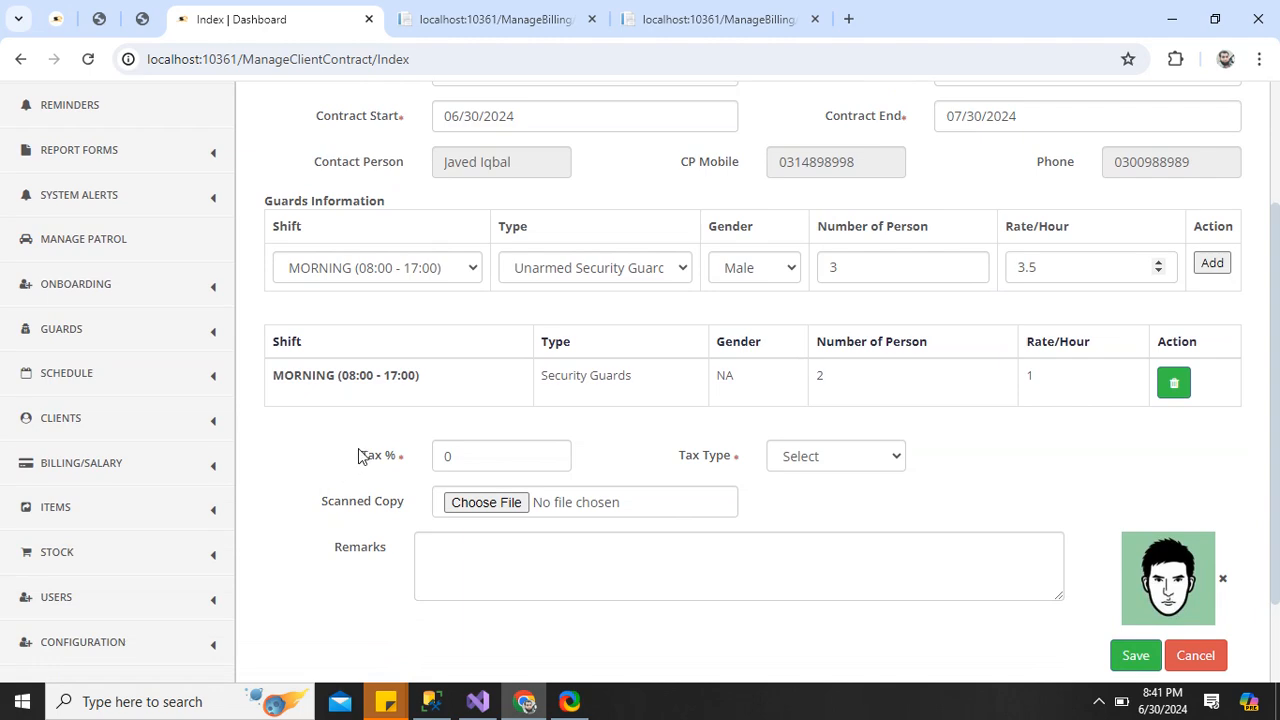
double_click(480, 456)
left_click(784, 458)
left_click(791, 501)
left_click(1214, 664)
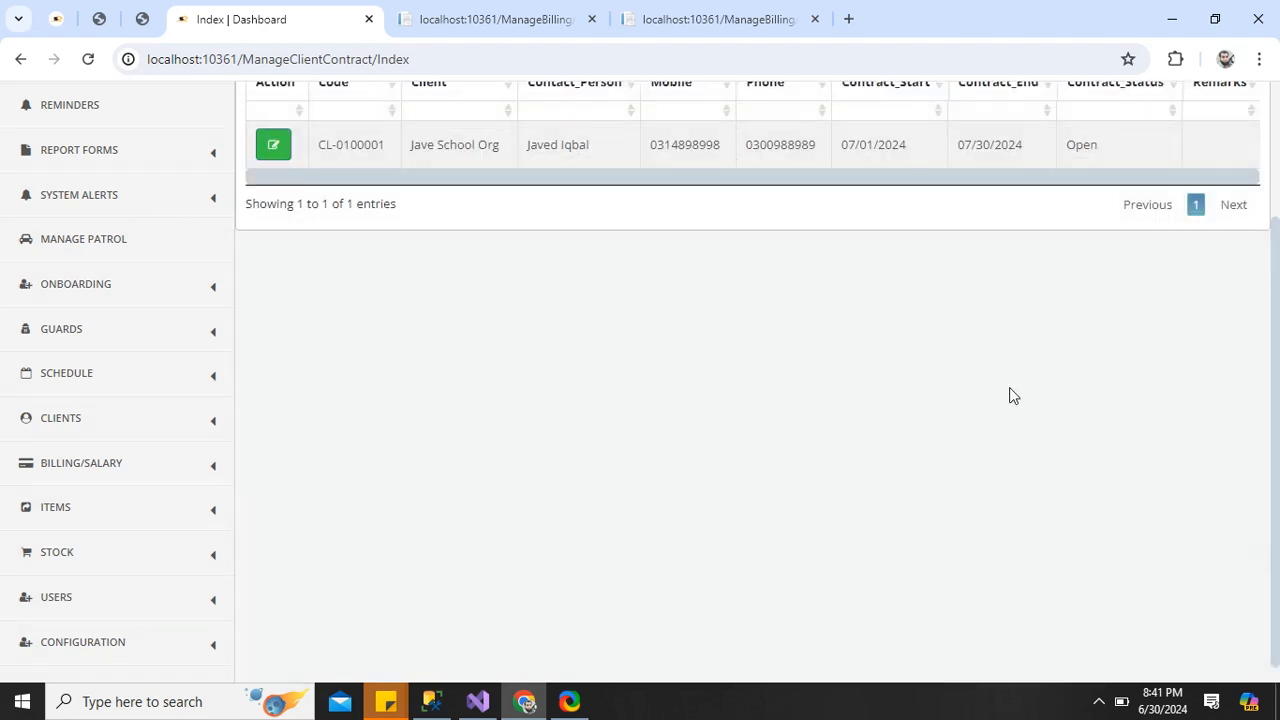
Reopen the existing Jave School Org contract and examine the guard types and tax settings it contains.
scroll(1275, 455, "up", 2)
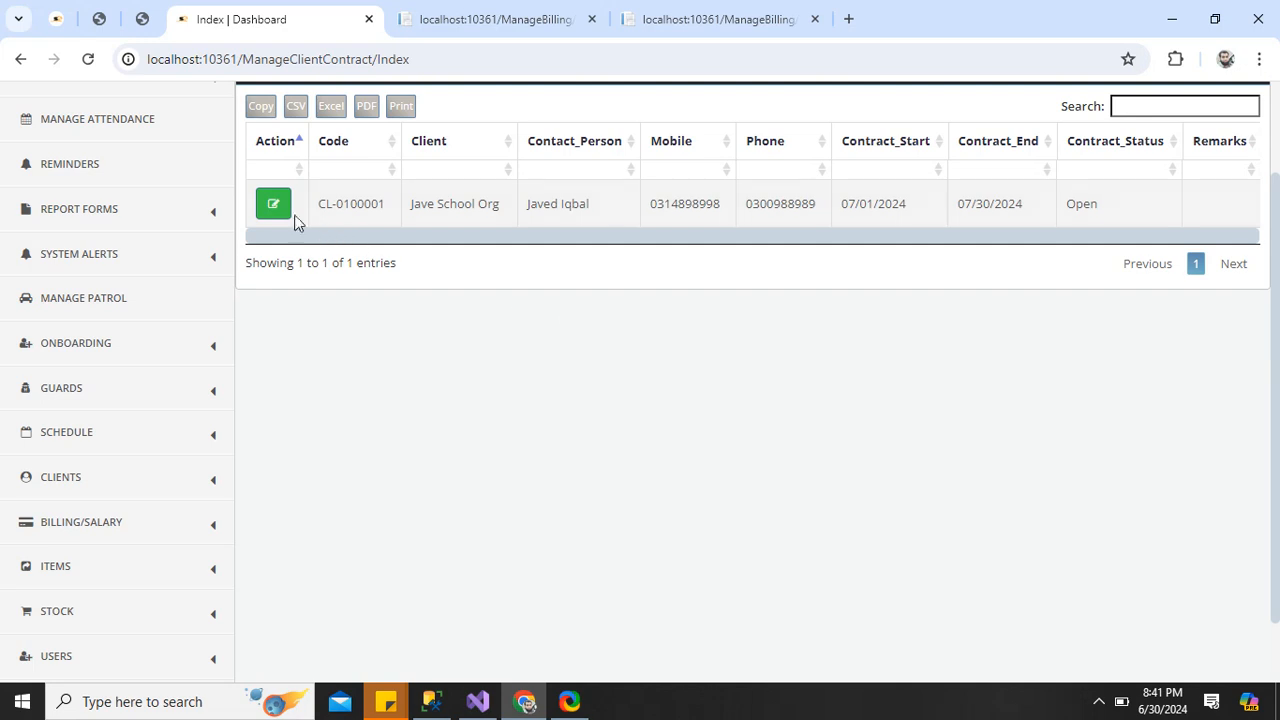
left_click(278, 207)
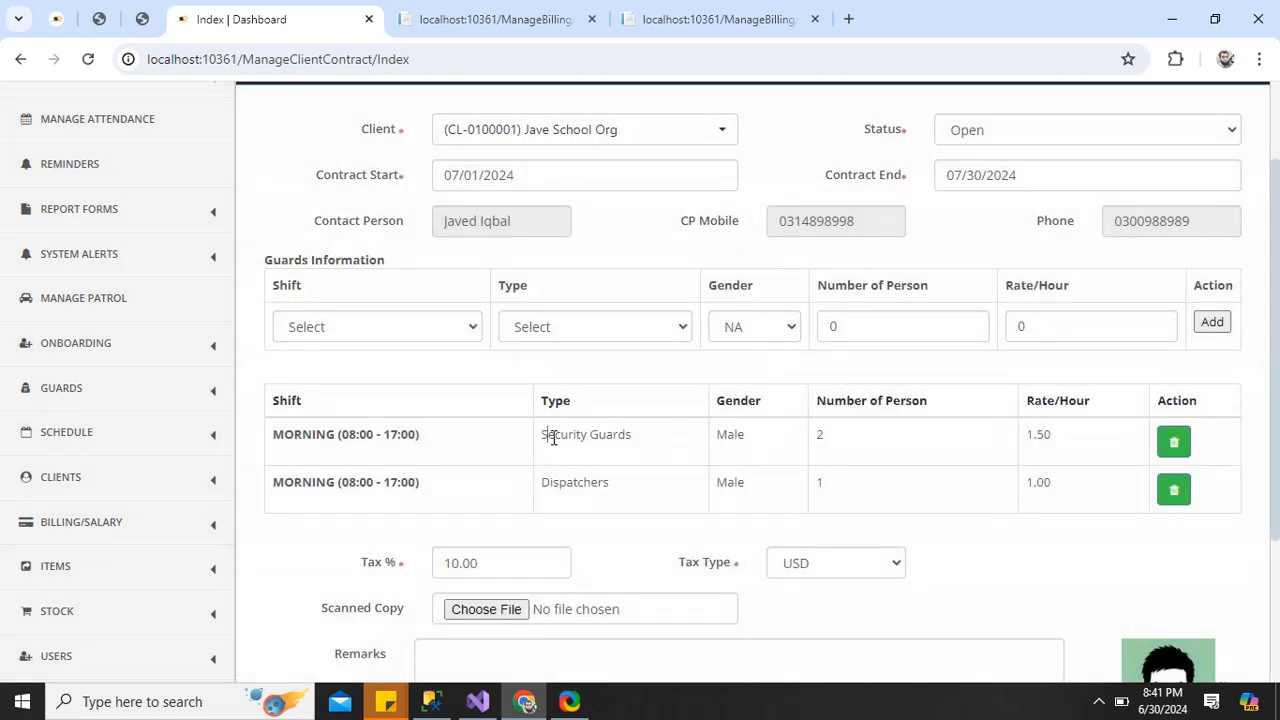
left_click_drag(548, 434, 606, 436)
left_click_drag(577, 483, 615, 490)
scroll(1278, 494, "down", 1)
scroll(1274, 489, "up", 2)
scroll(1277, 522, "down", 2)
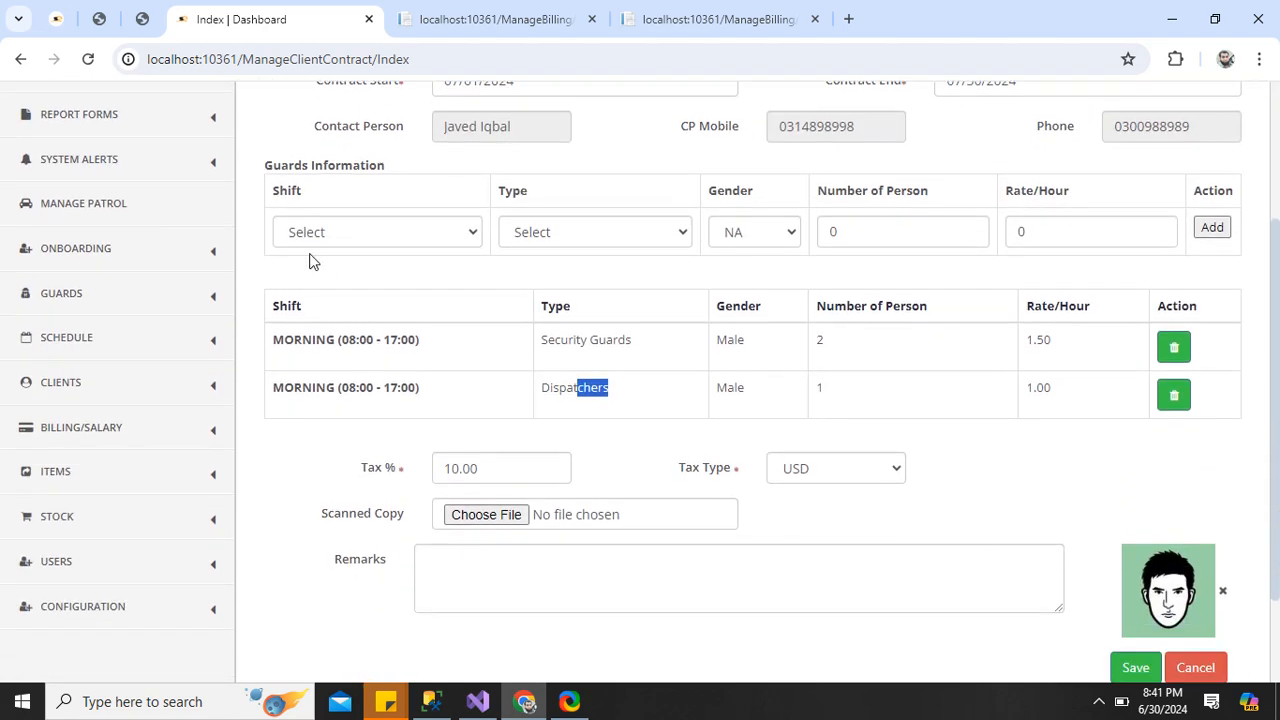
Leave the contract and open the Schedule Guard Report page.
left_click(189, 440)
scroll(195, 437, "down", 2)
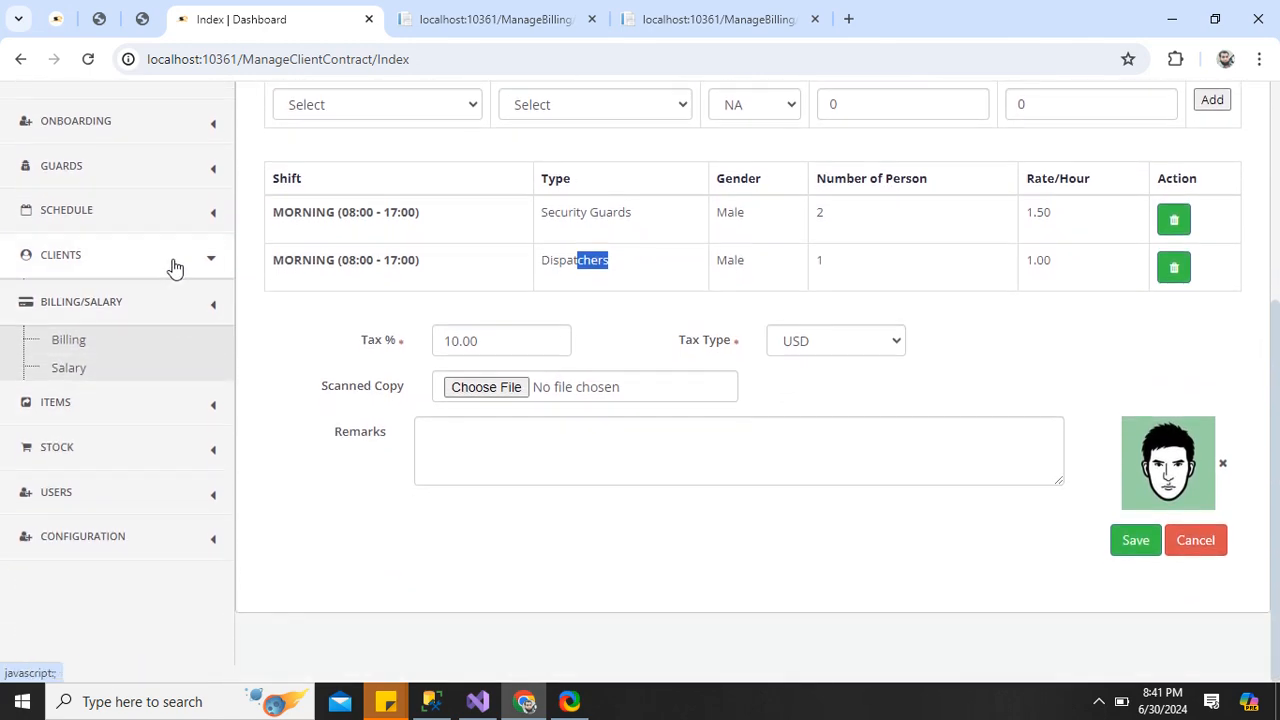
left_click(171, 268)
scroll(155, 330, "up", 1)
left_click(158, 258)
scroll(140, 320, "up", 1)
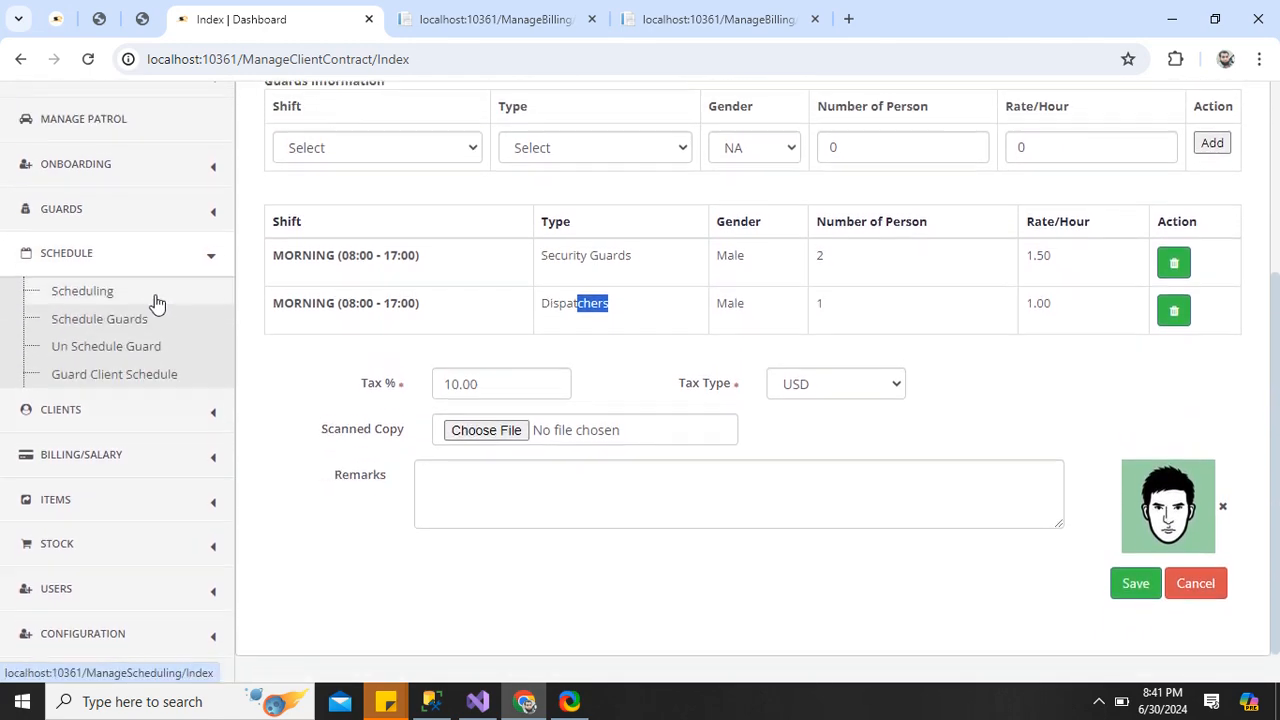
left_click(96, 360)
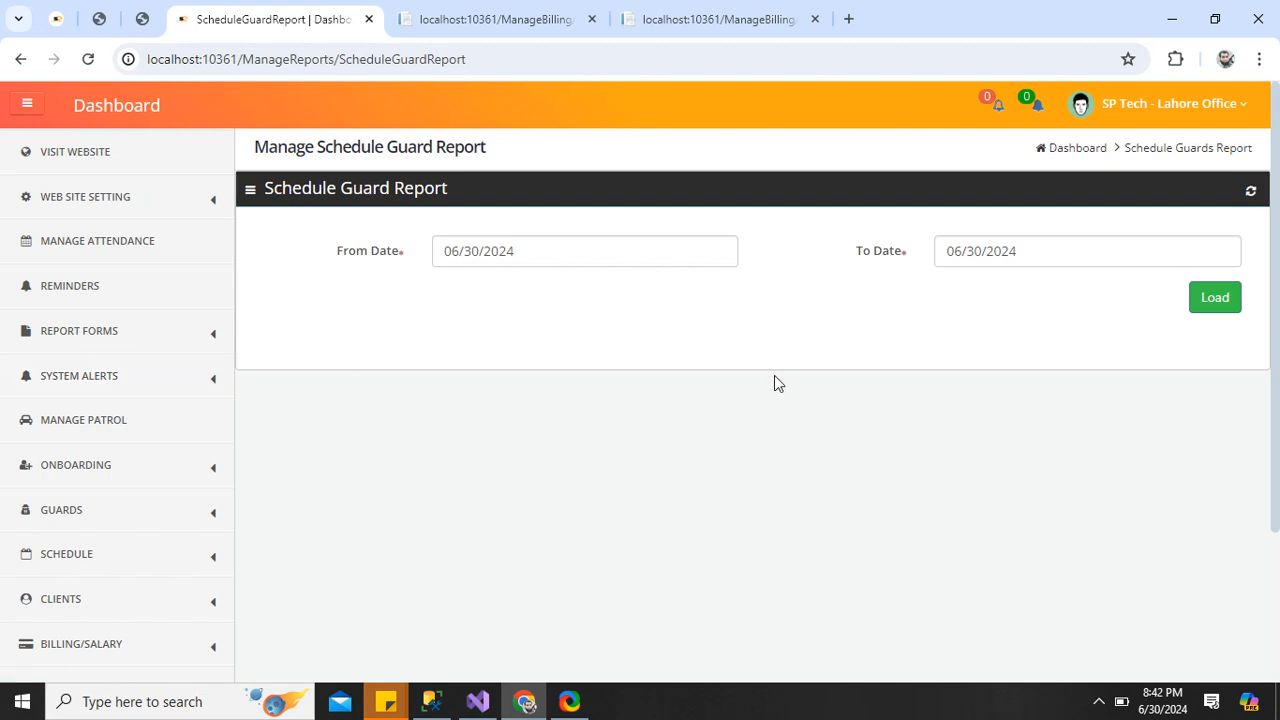
Open the Billing page from the Billing/Salary section.
scroll(270, 470, "down", 2)
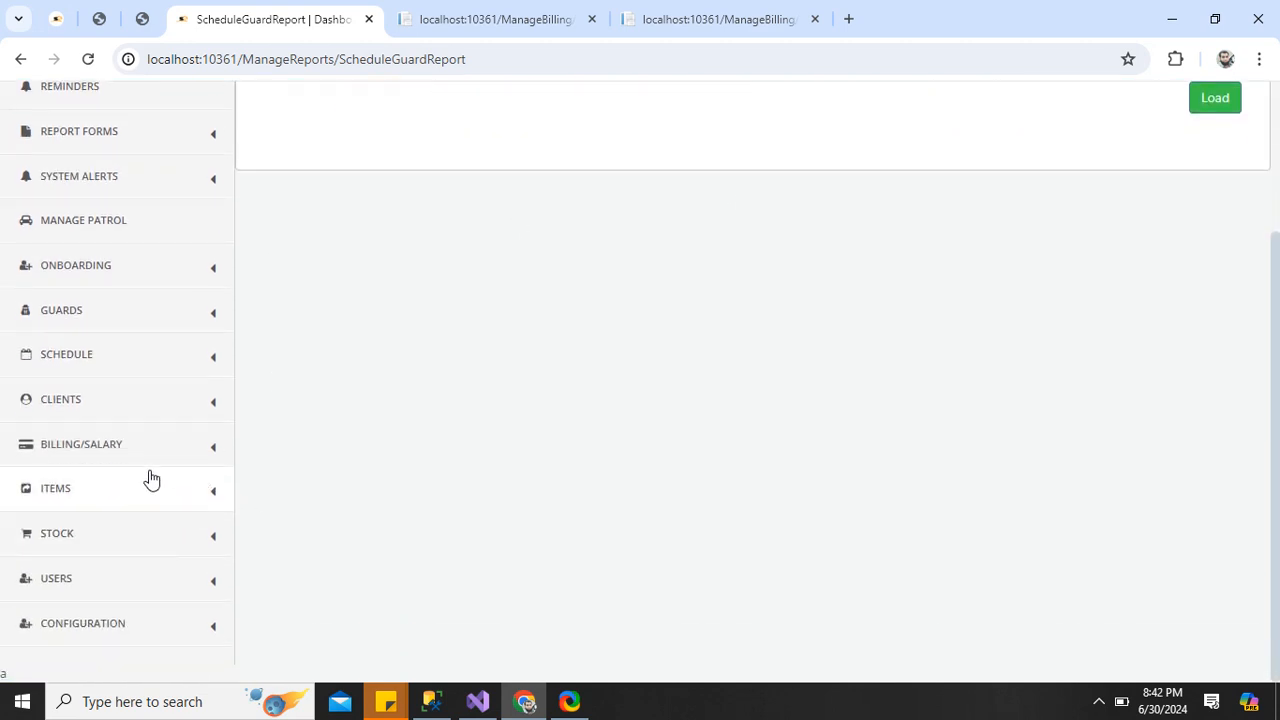
left_click(131, 405)
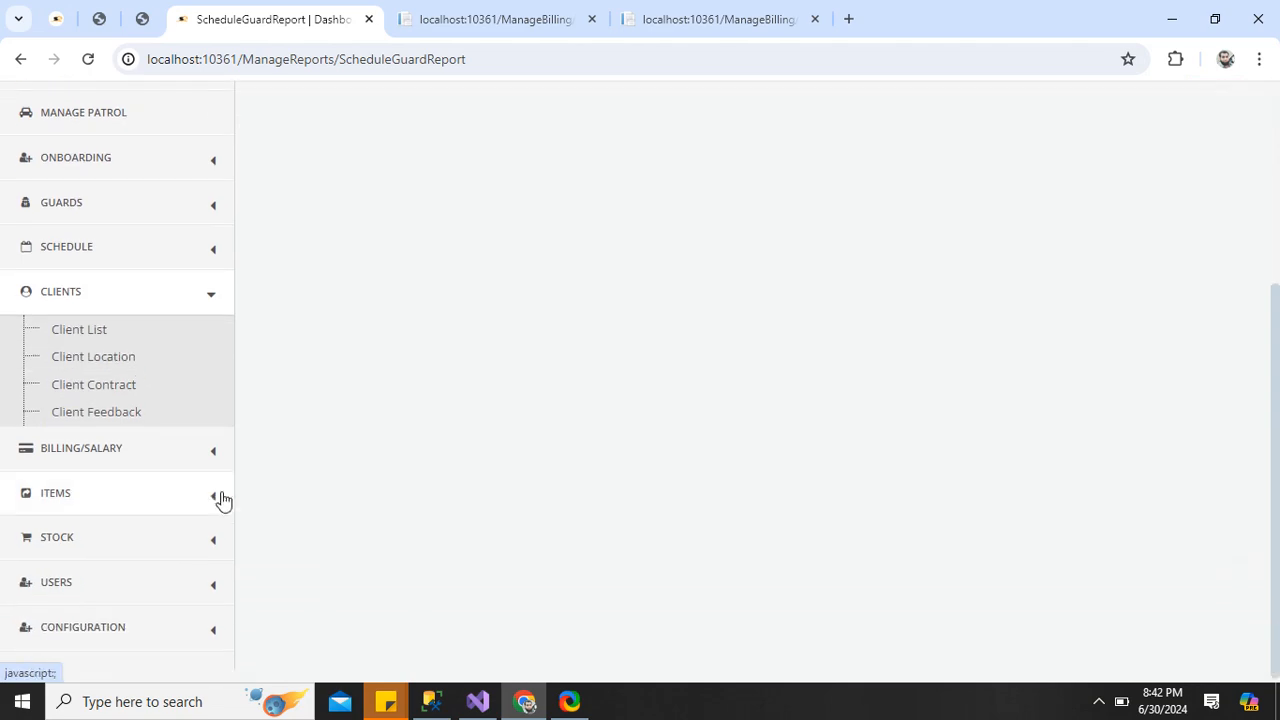
left_click(169, 450)
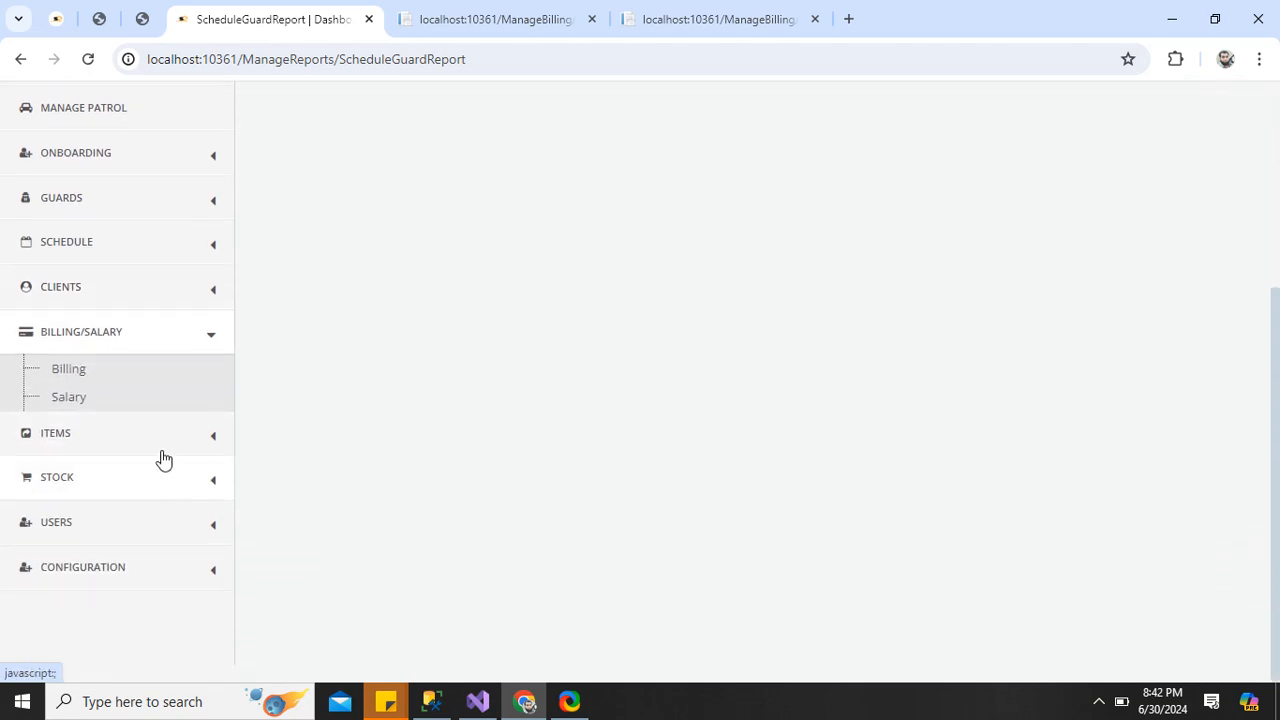
left_click(90, 372)
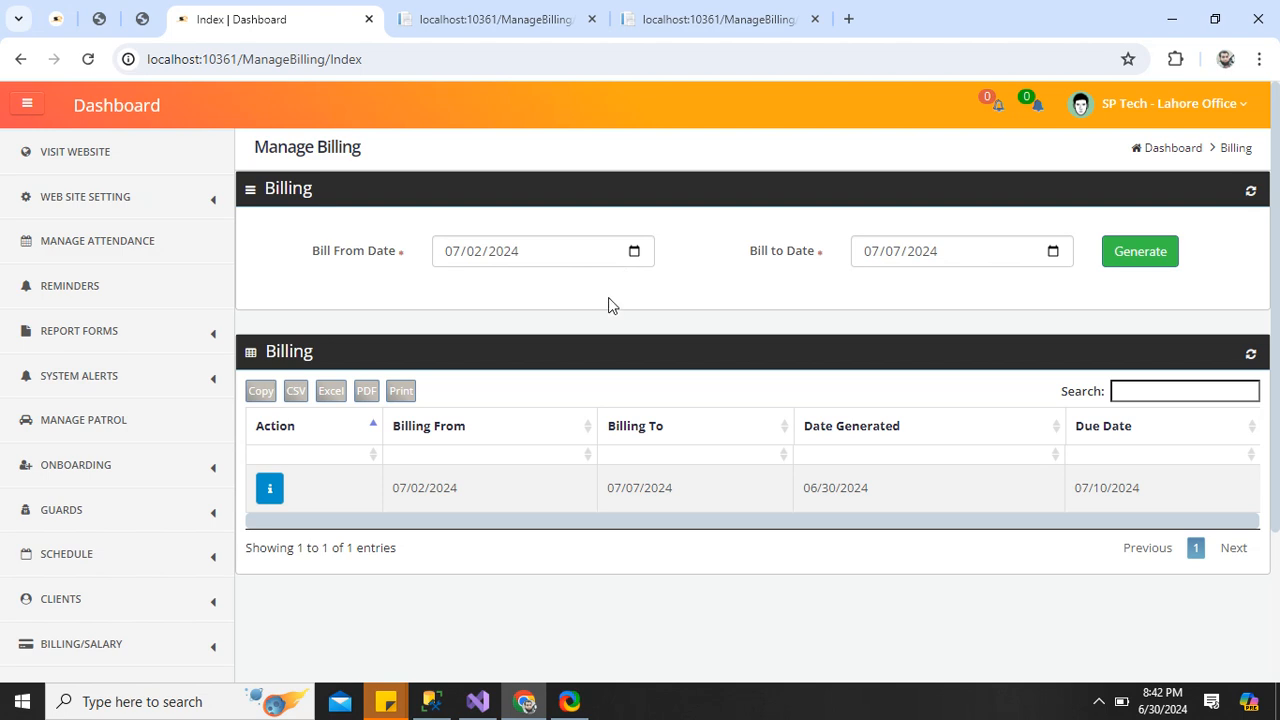
Set the billing period from 07/02/2024 to 07/09/2024.
left_click(634, 252)
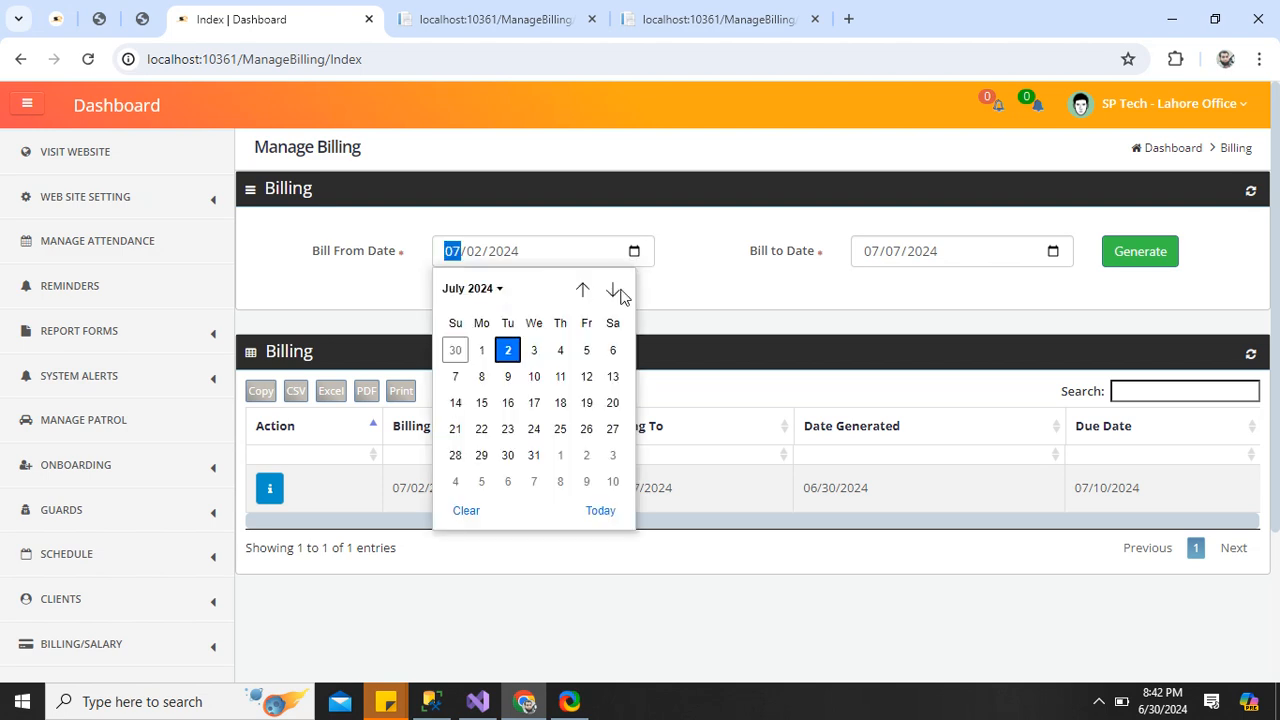
left_click(510, 352)
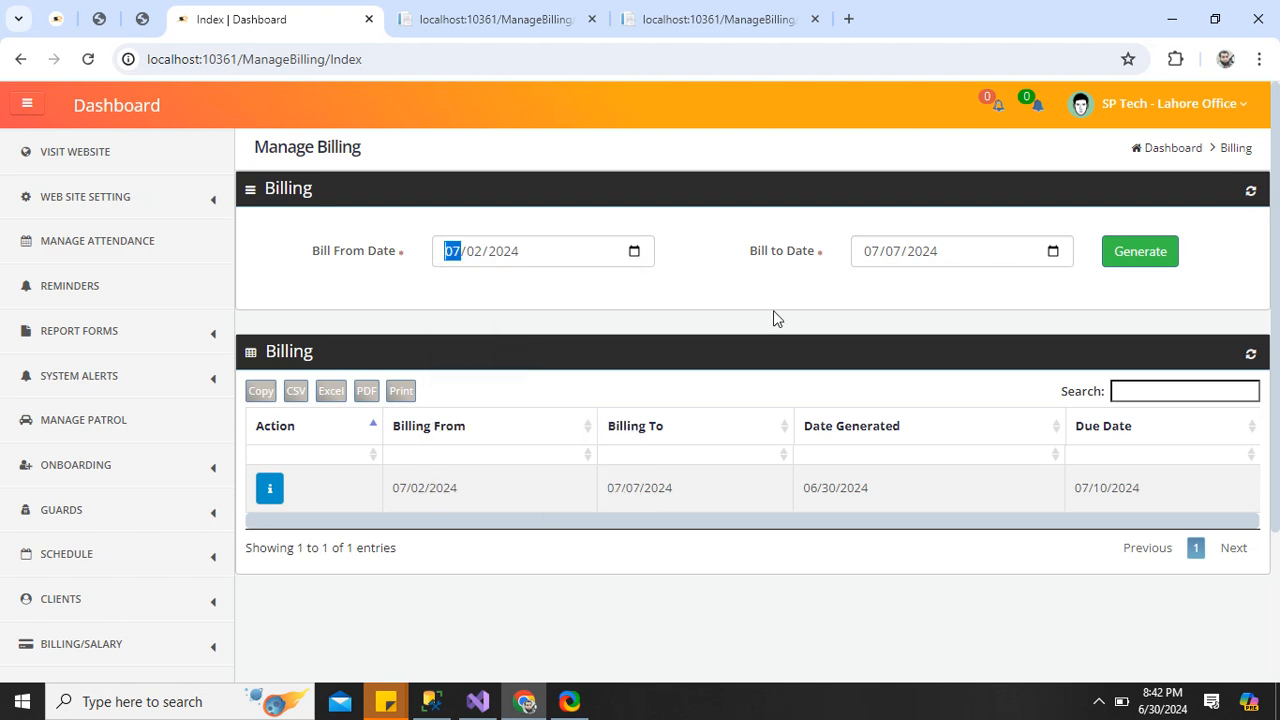
left_click(1052, 251)
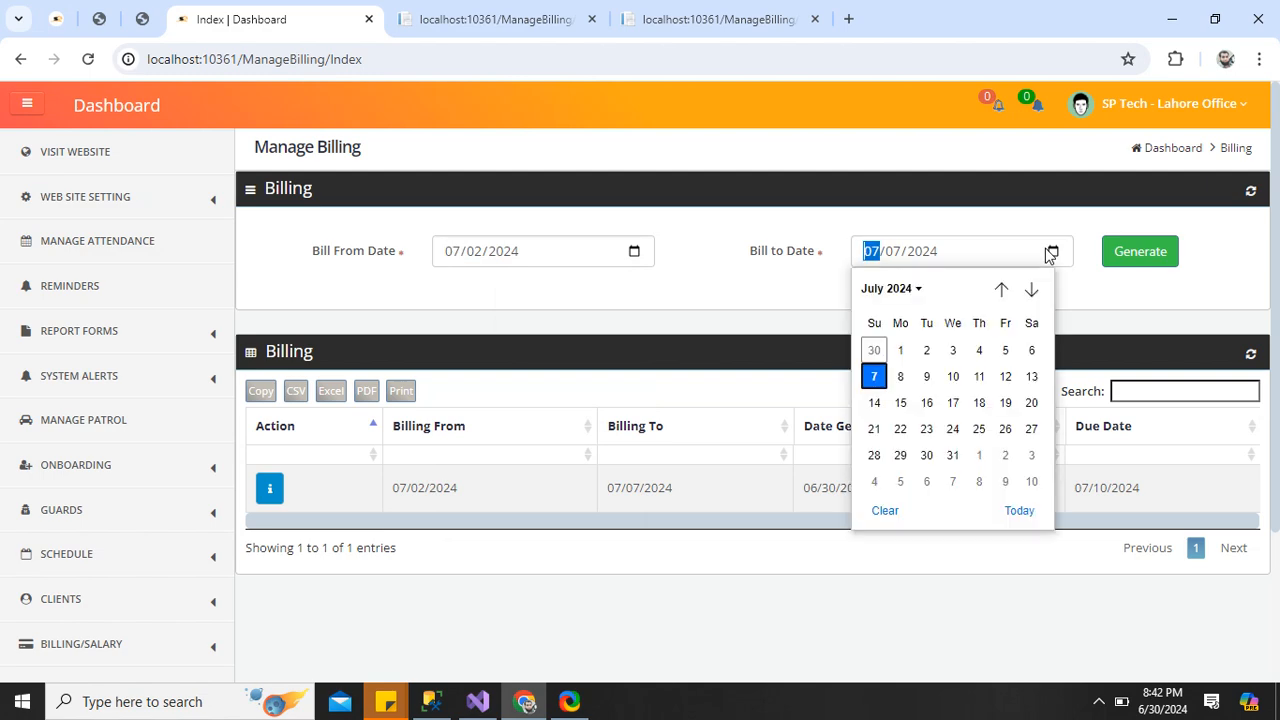
left_click(927, 350)
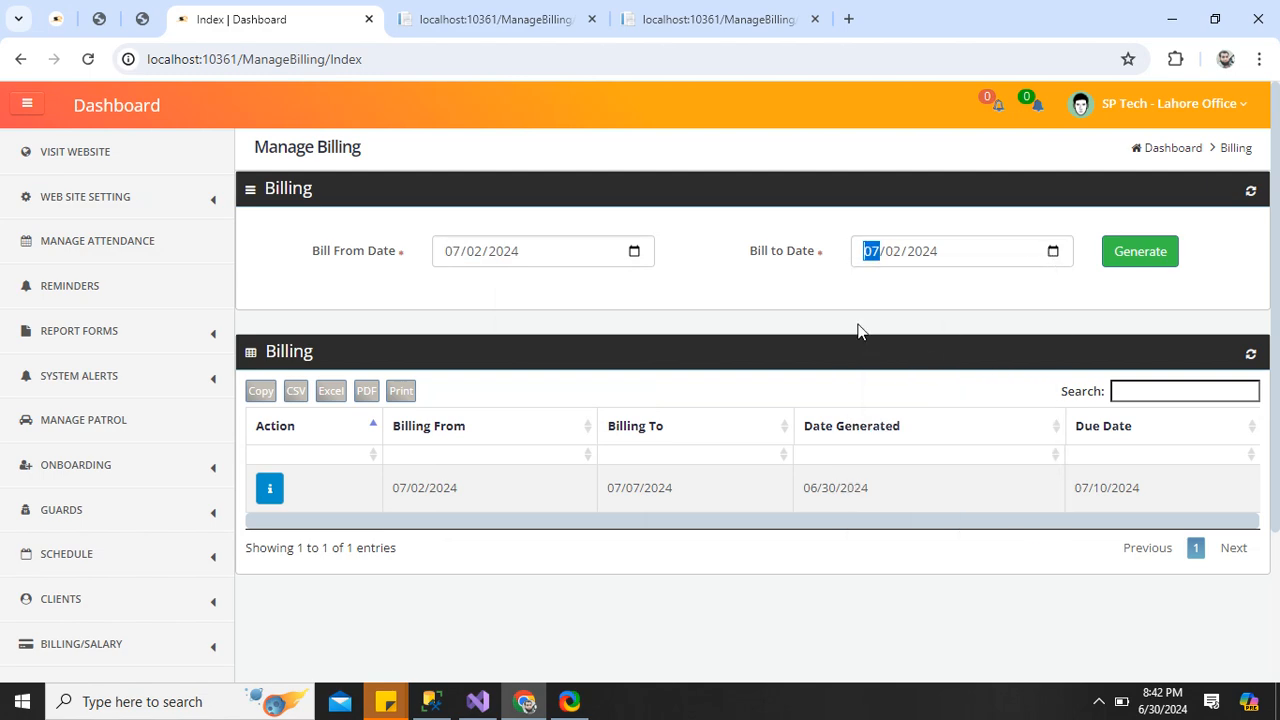
left_click(1058, 253)
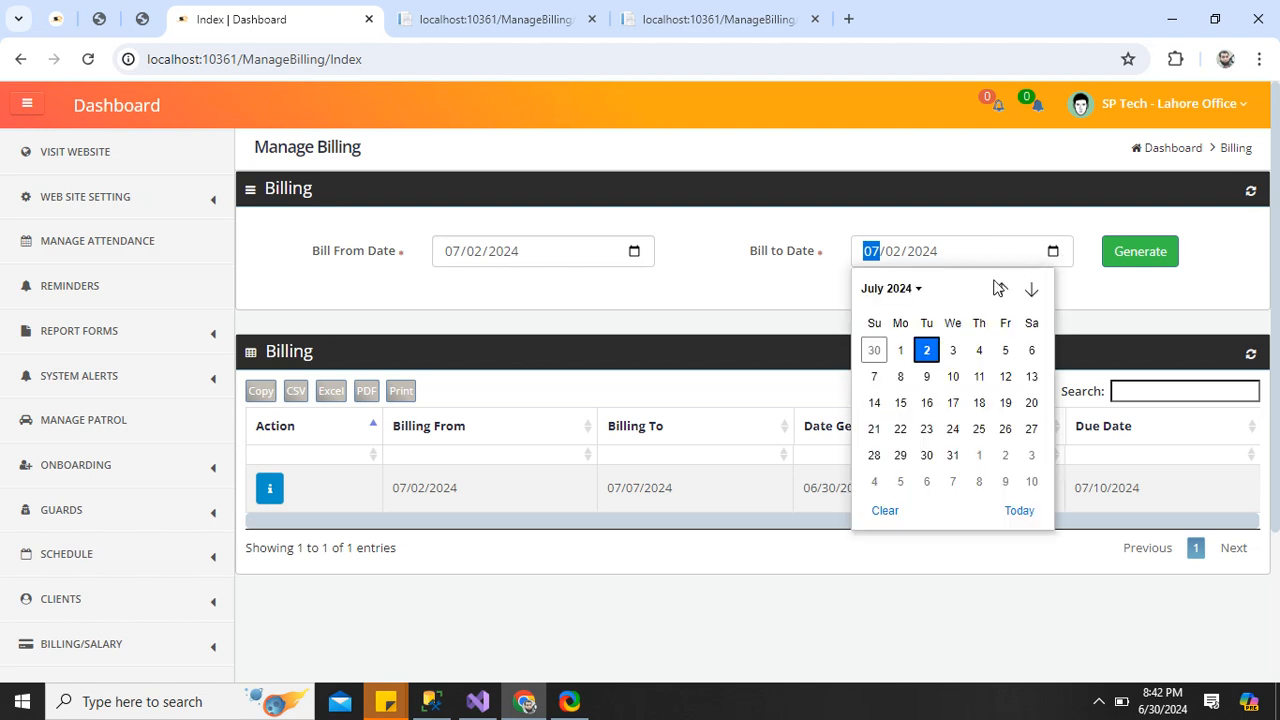
left_click(927, 377)
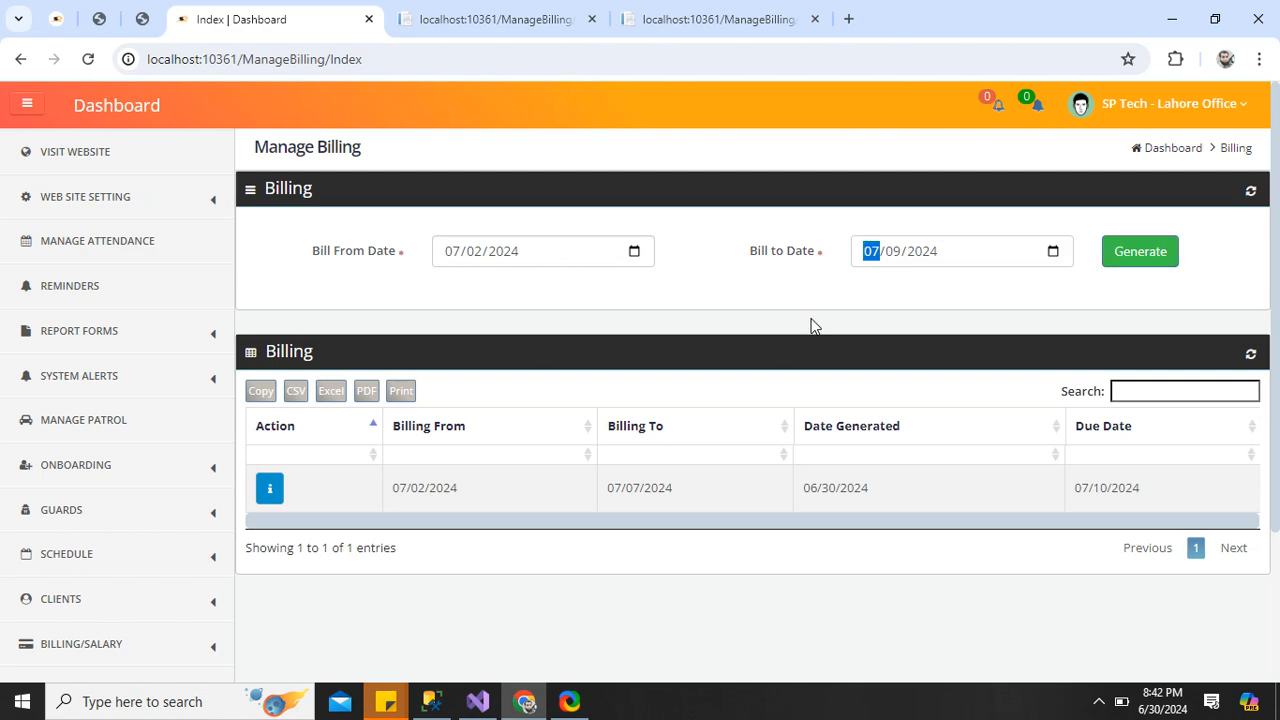
left_click(556, 307)
Change the Bill From Date to 08/01/2024.
left_click(634, 251)
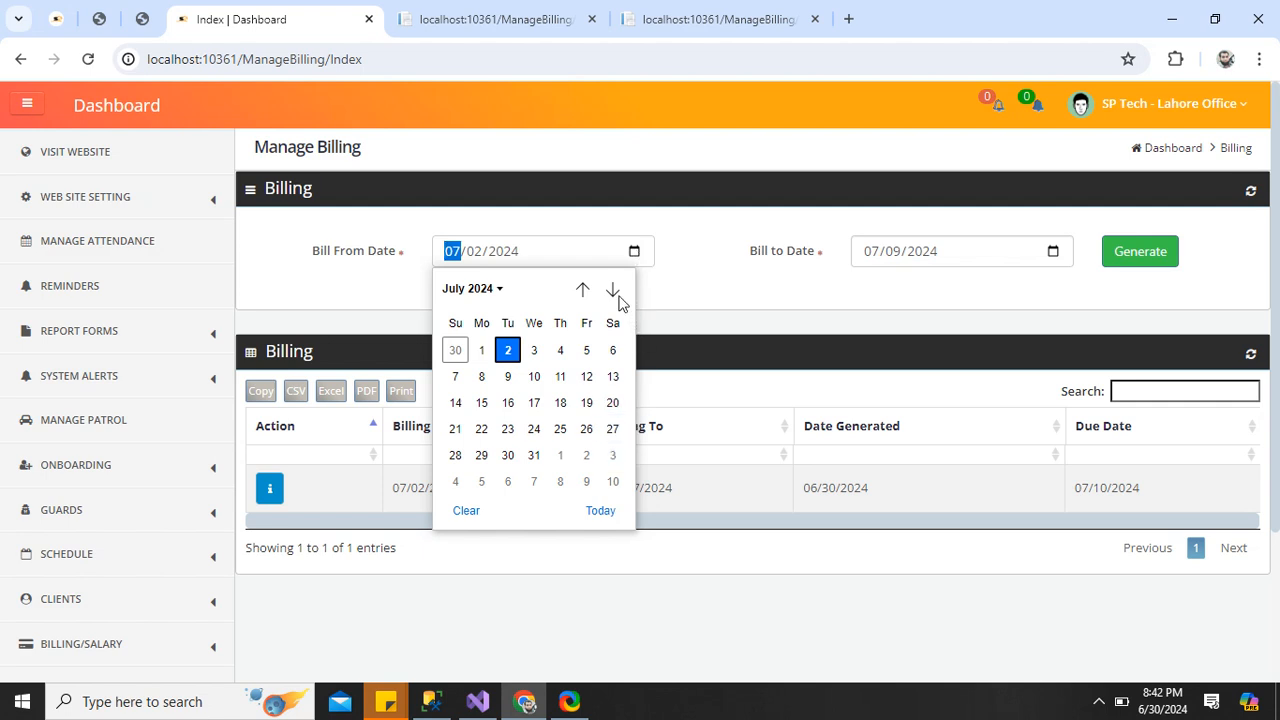
left_click(613, 290)
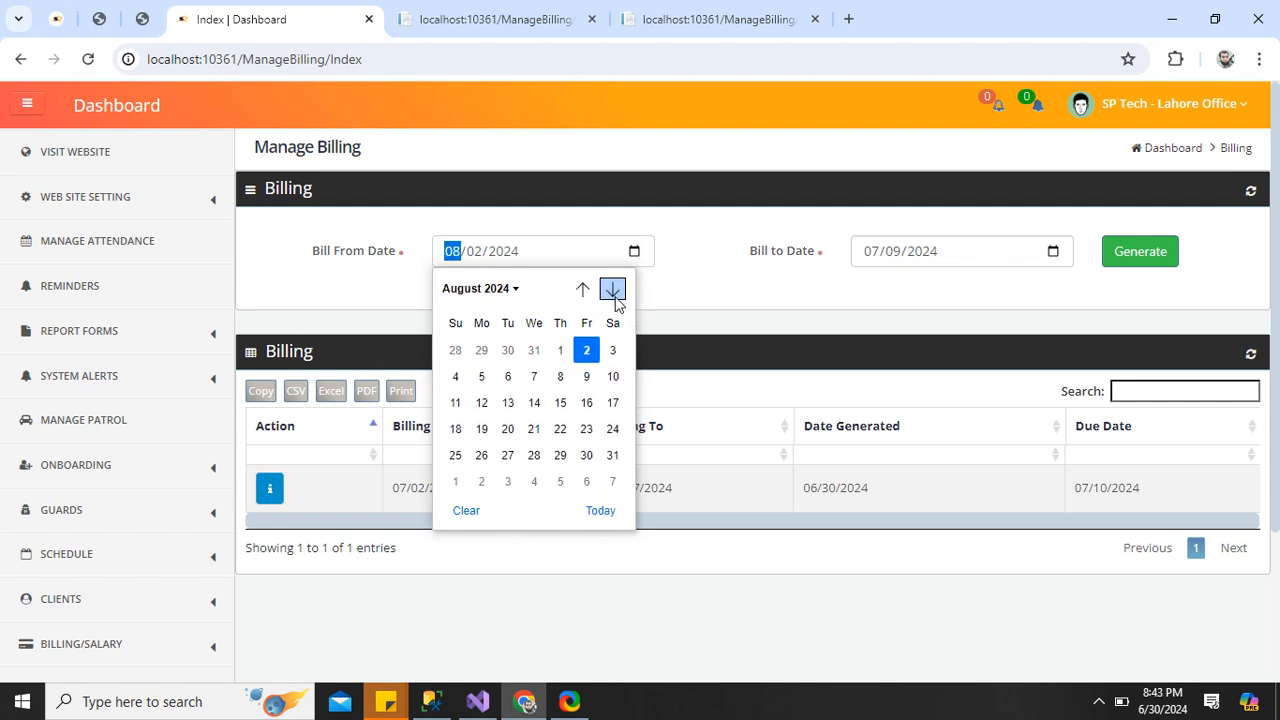
left_click(560, 350)
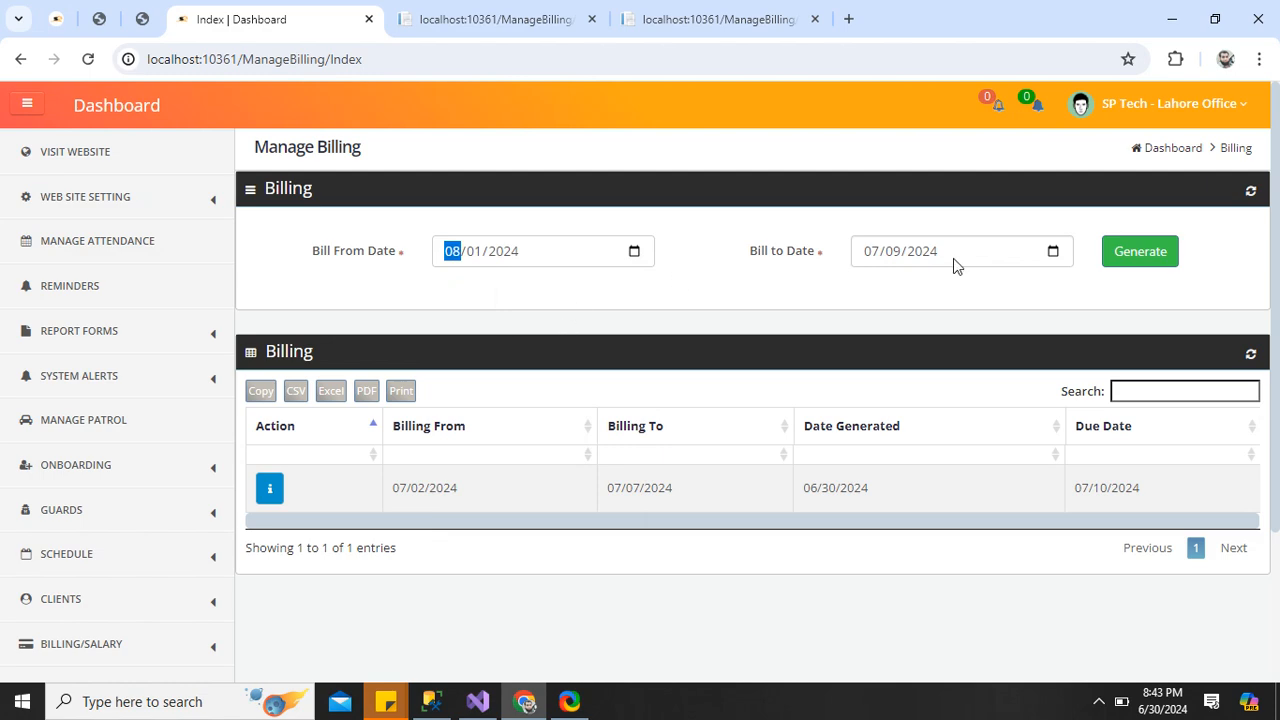
Set the Bill to Date to the last day of August, 08/31/2024.
left_click(1053, 251)
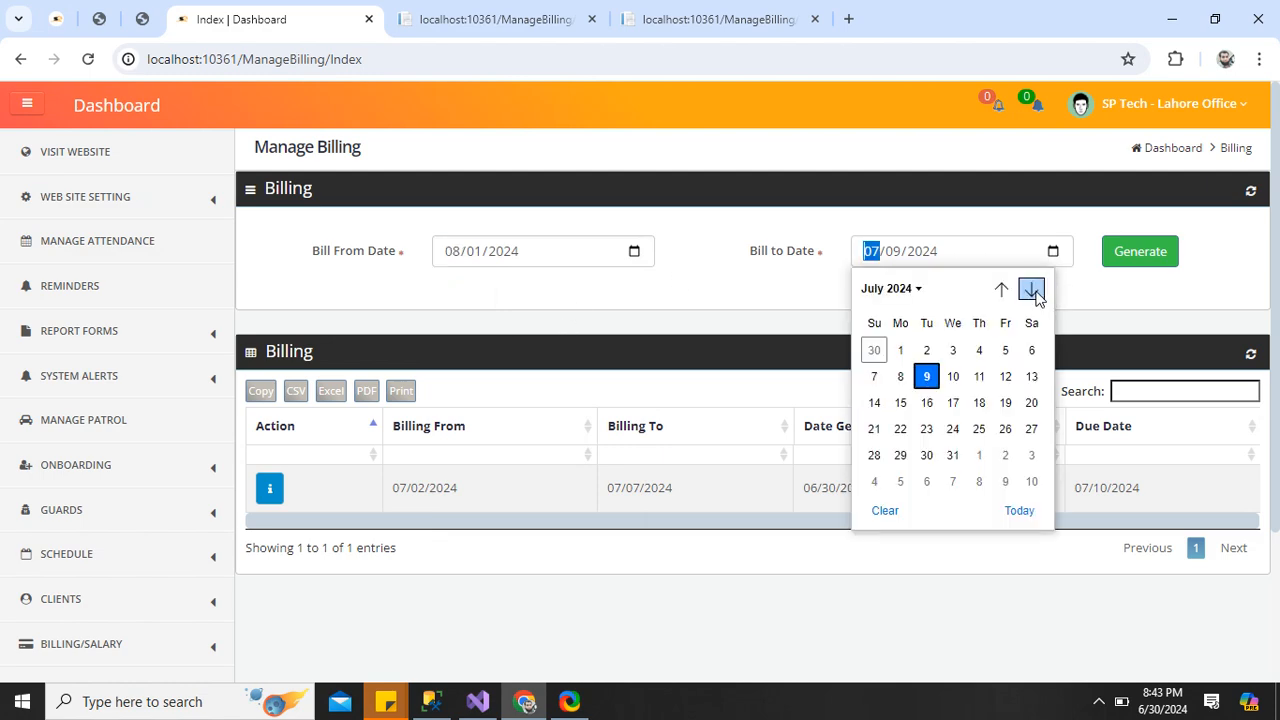
left_click(1033, 291)
left_click(1033, 291)
left_click(1033, 291)
left_click(1033, 291)
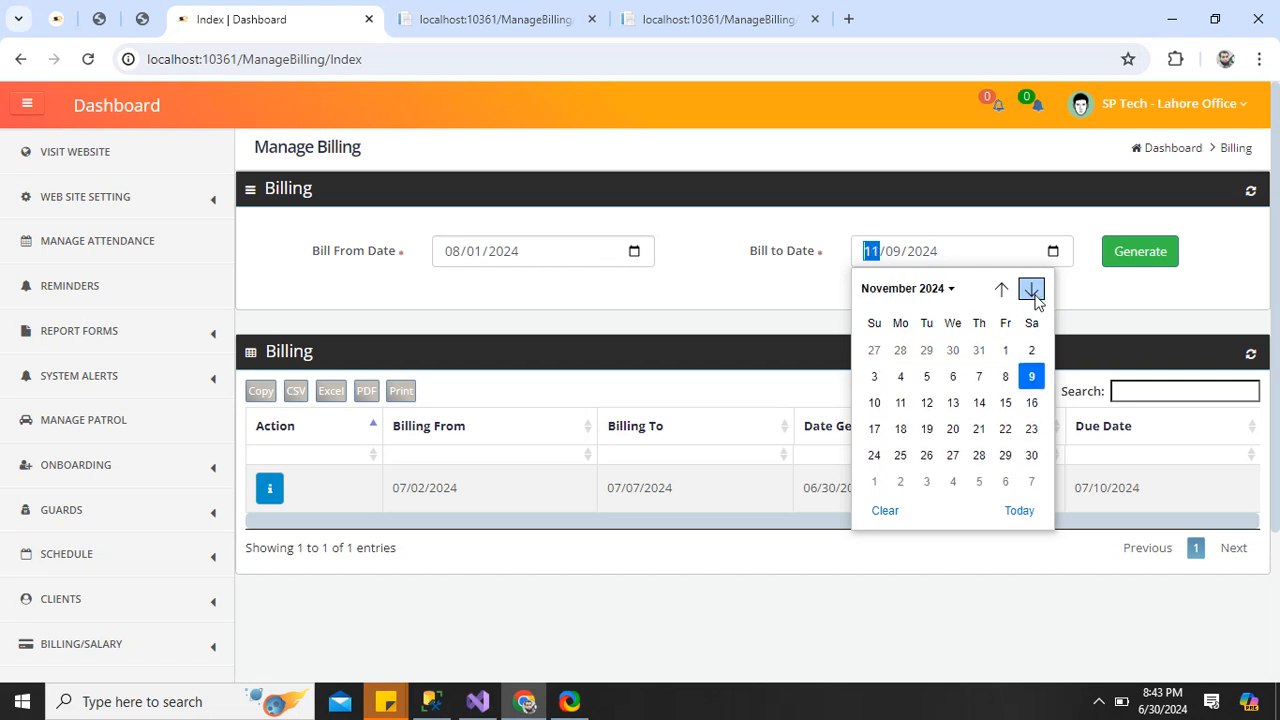
left_click(1033, 292)
left_click(1008, 294)
left_click(1008, 294)
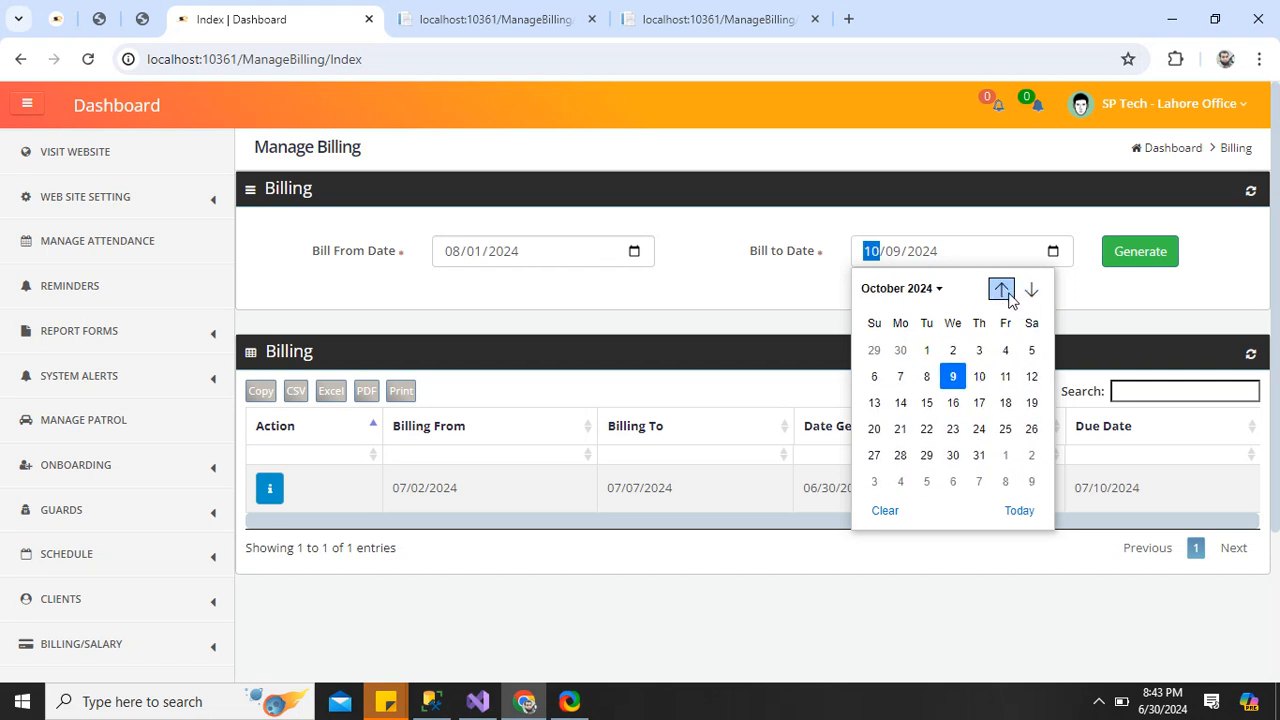
left_click(1003, 291)
left_click(1003, 291)
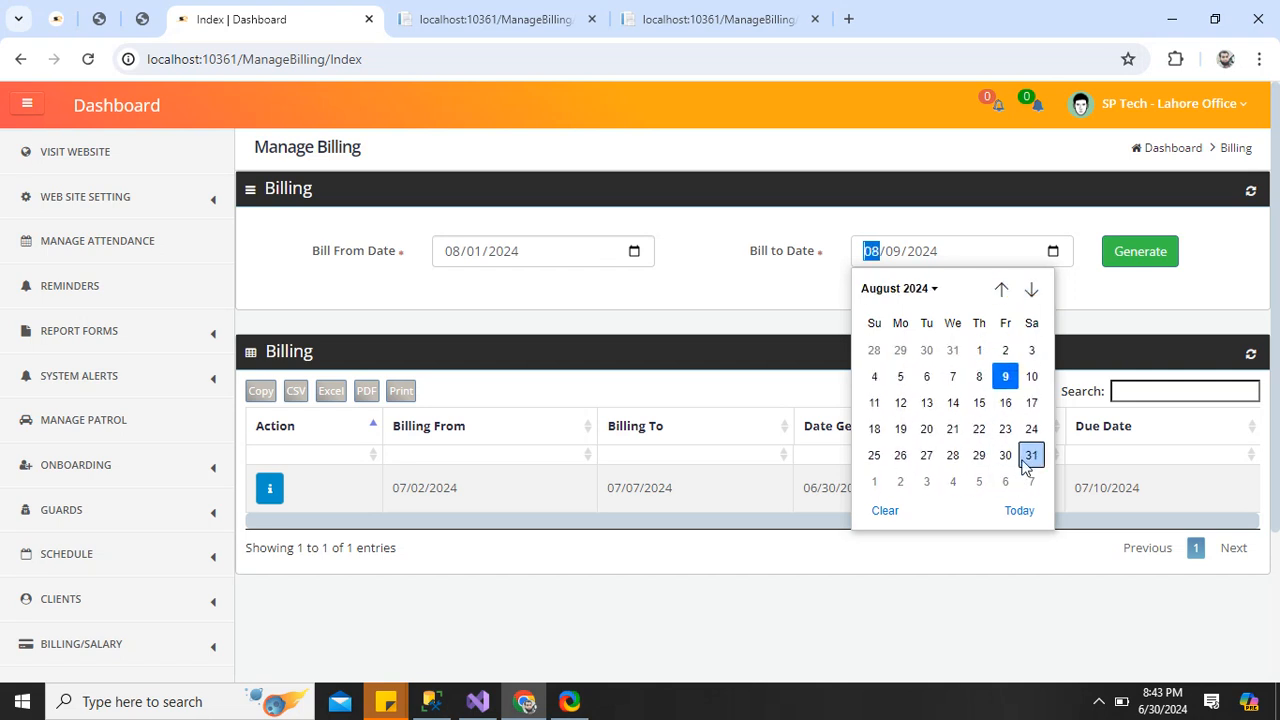
left_click(1031, 456)
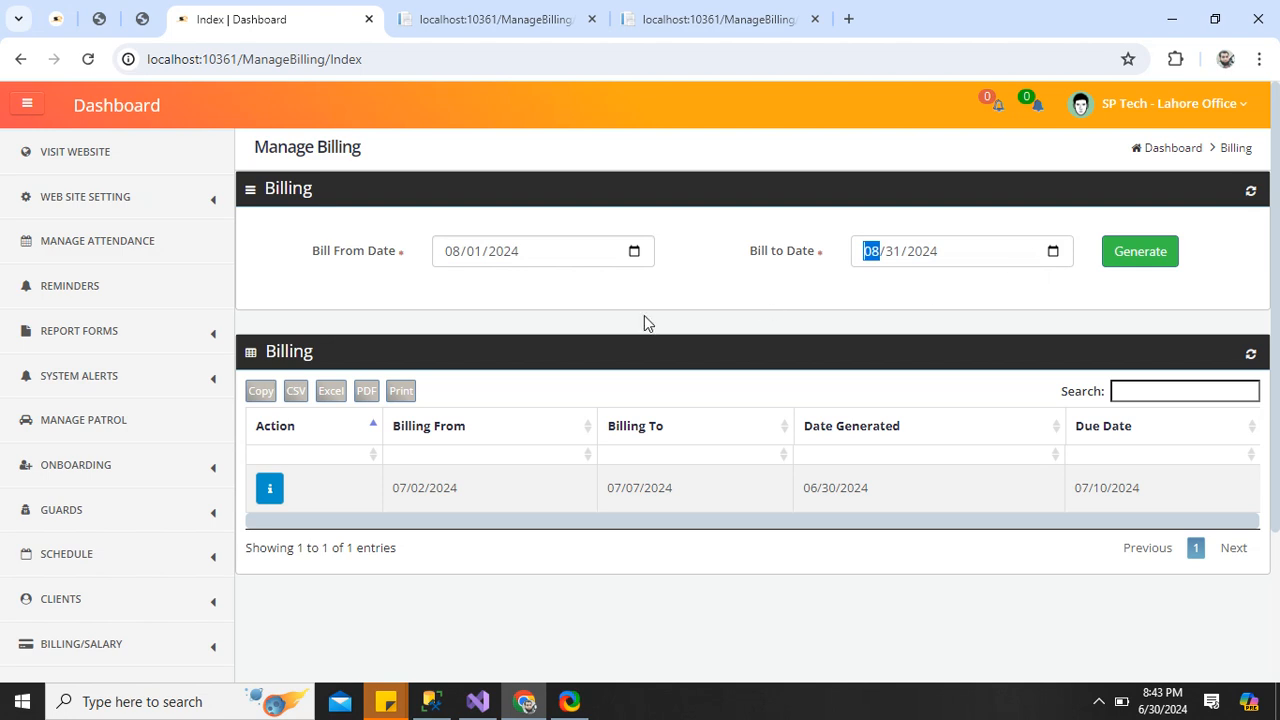
Open the details of the existing 07/02/2024 to 07/07/2024 billing and examine its client name, created date and due date.
left_click(271, 497)
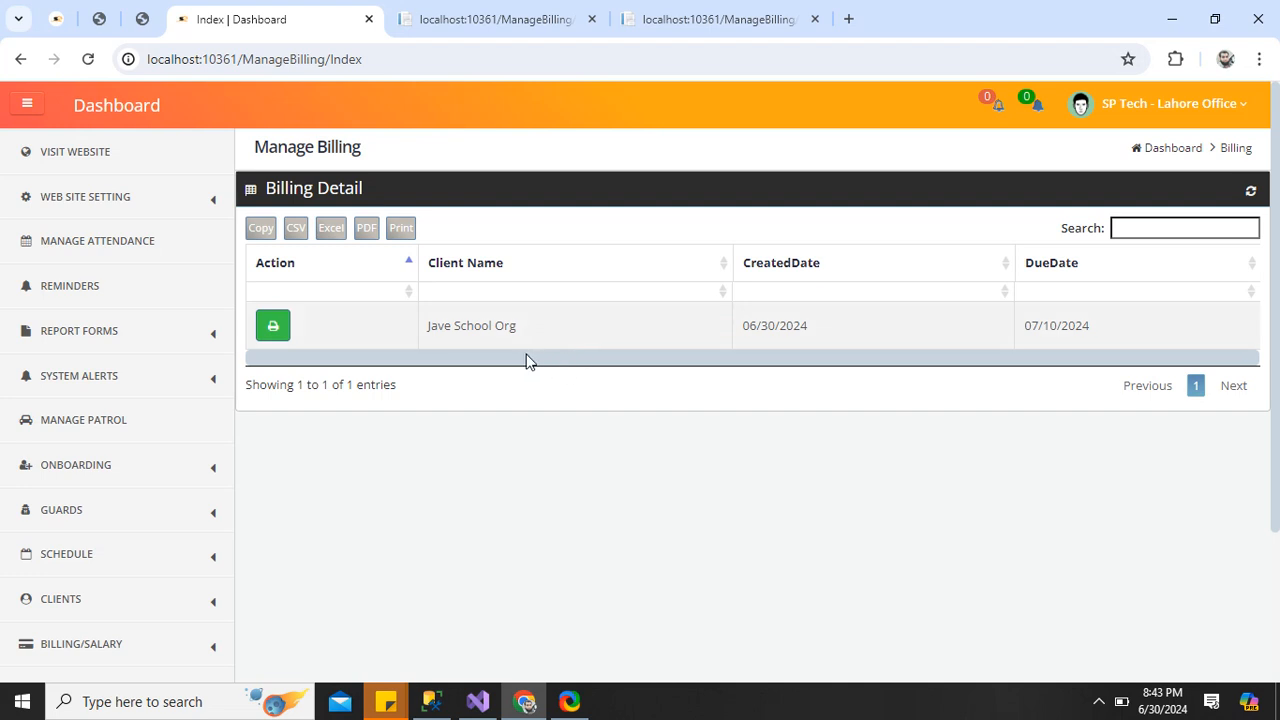
left_click_drag(437, 326, 516, 340)
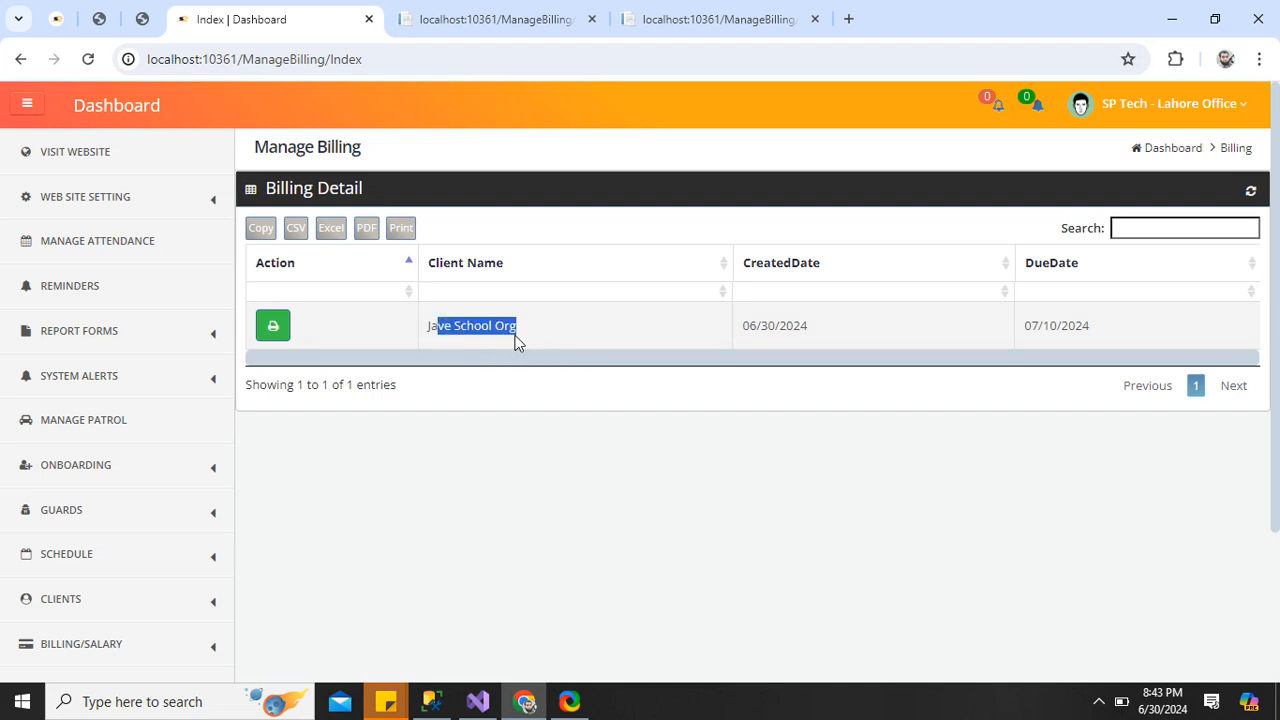
left_click_drag(743, 327, 759, 327)
left_click(1041, 328)
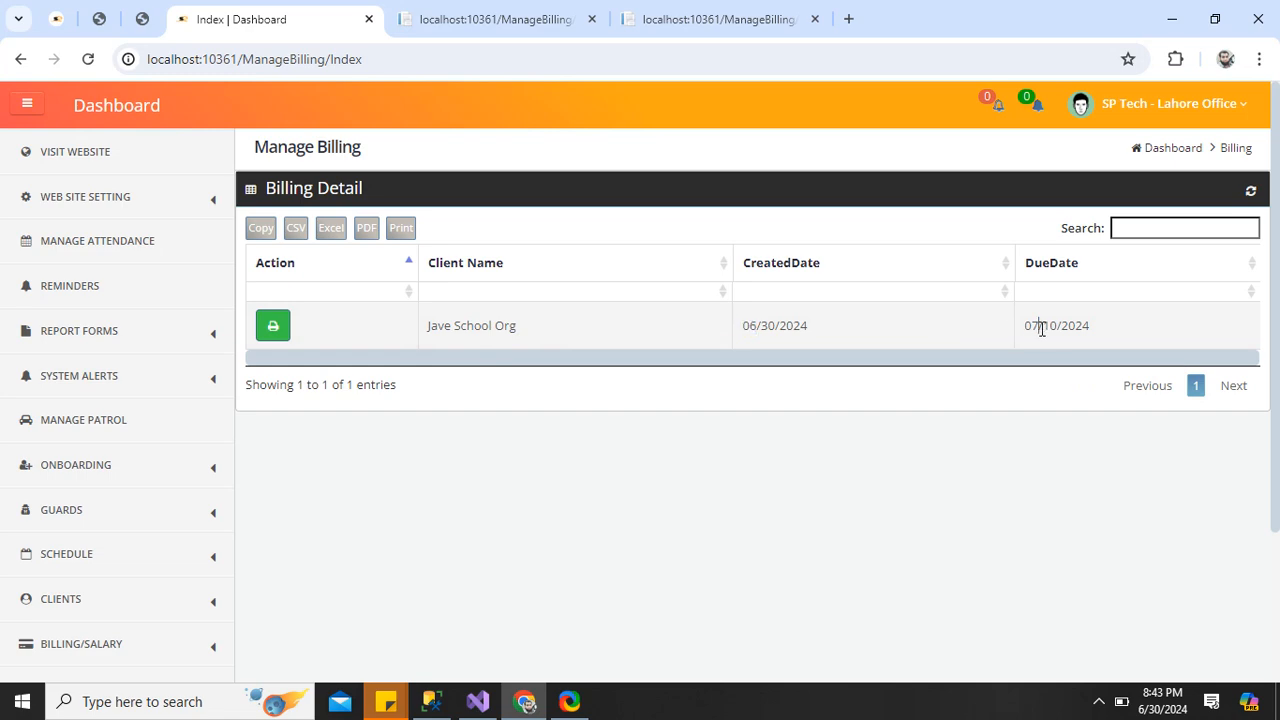
left_click_drag(1041, 328, 1063, 328)
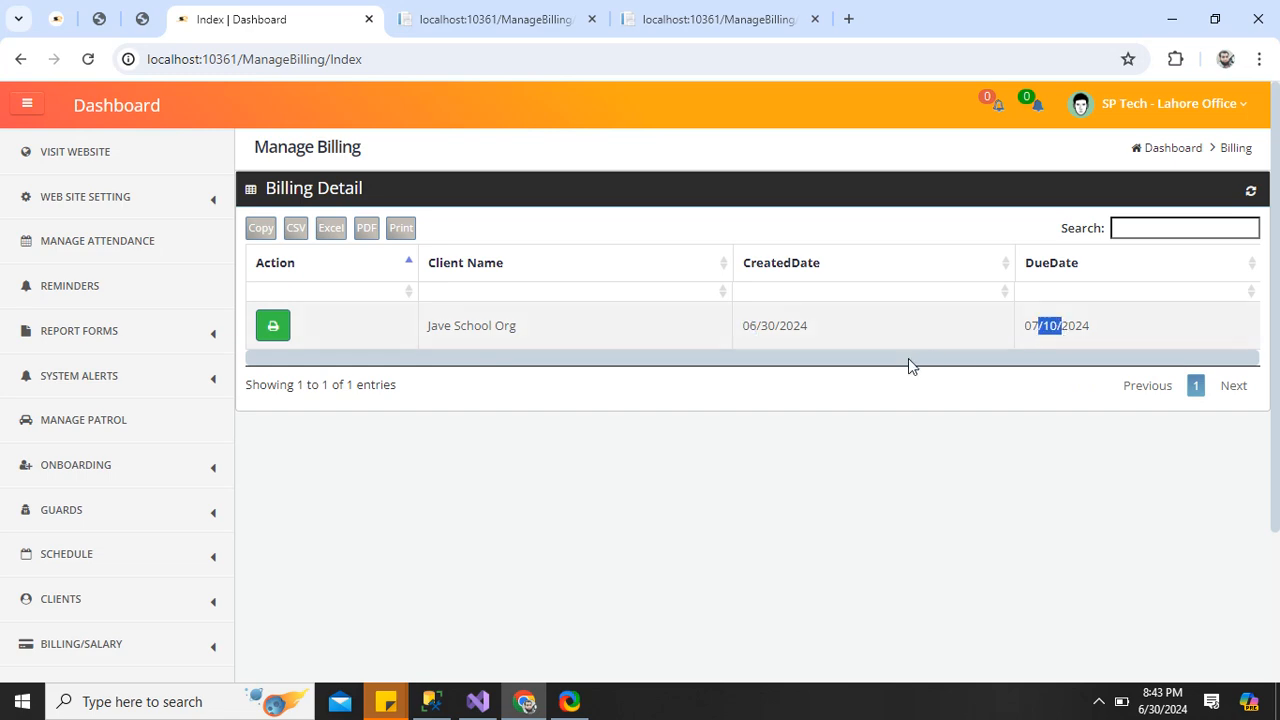
Open the printable invoice for Jave School Org and examine its credit and debit party details, line items and totals.
left_click(273, 328)
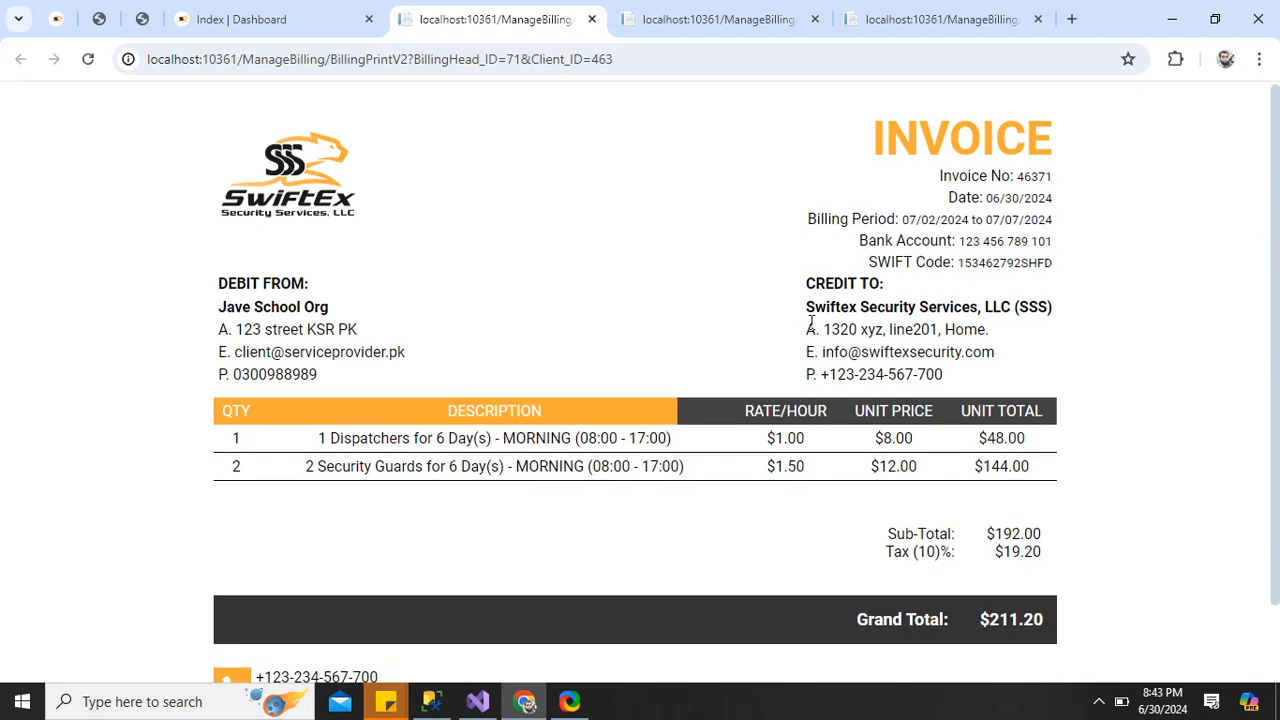
left_click_drag(808, 312, 956, 378)
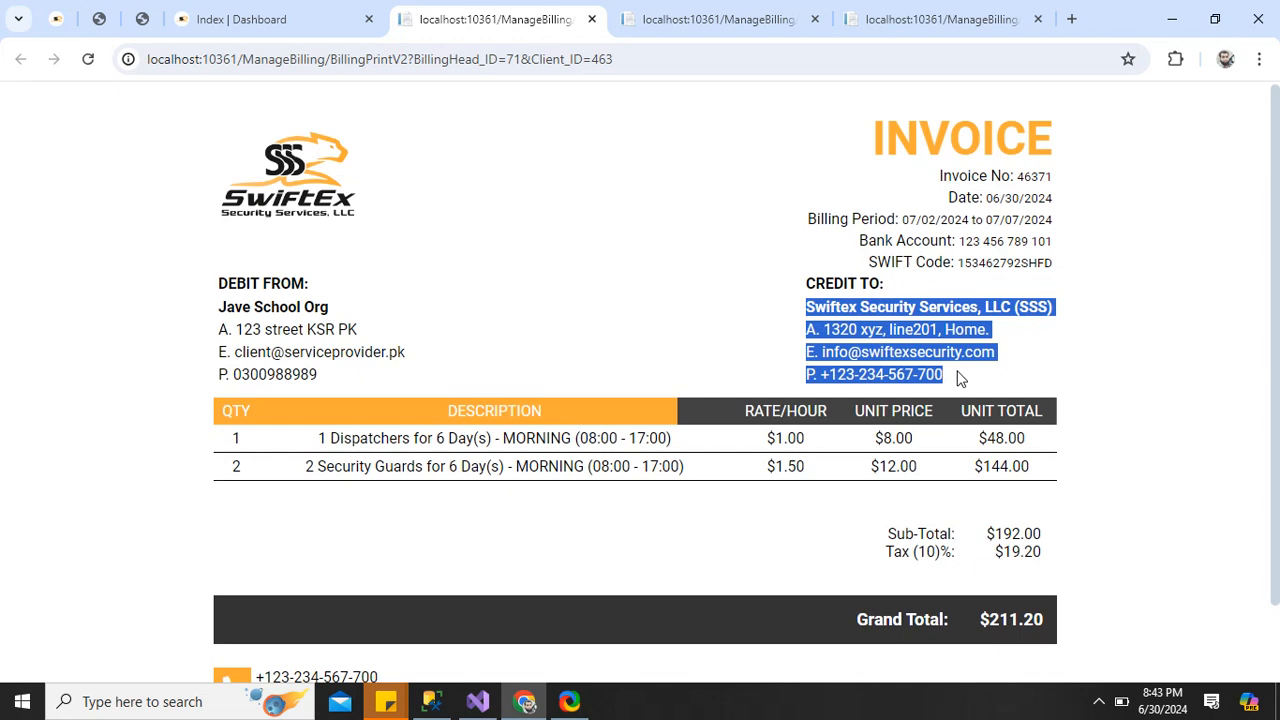
left_click(958, 374)
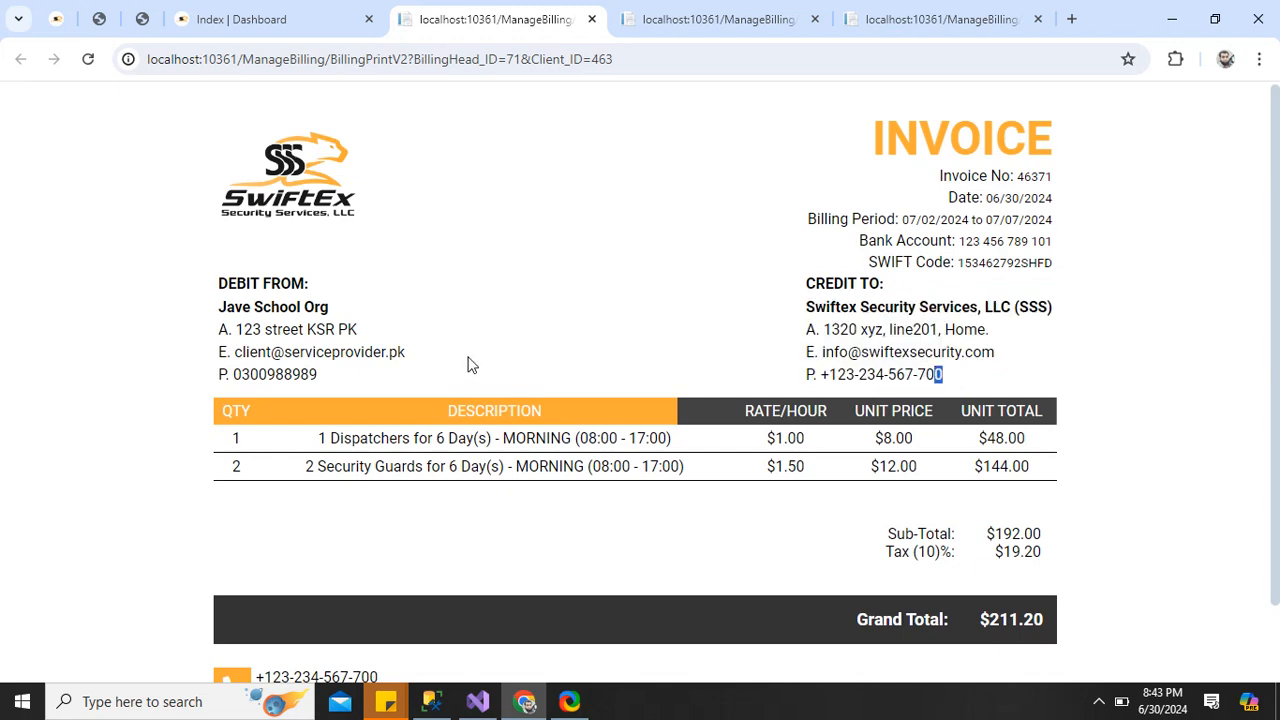
left_click_drag(214, 285, 337, 376)
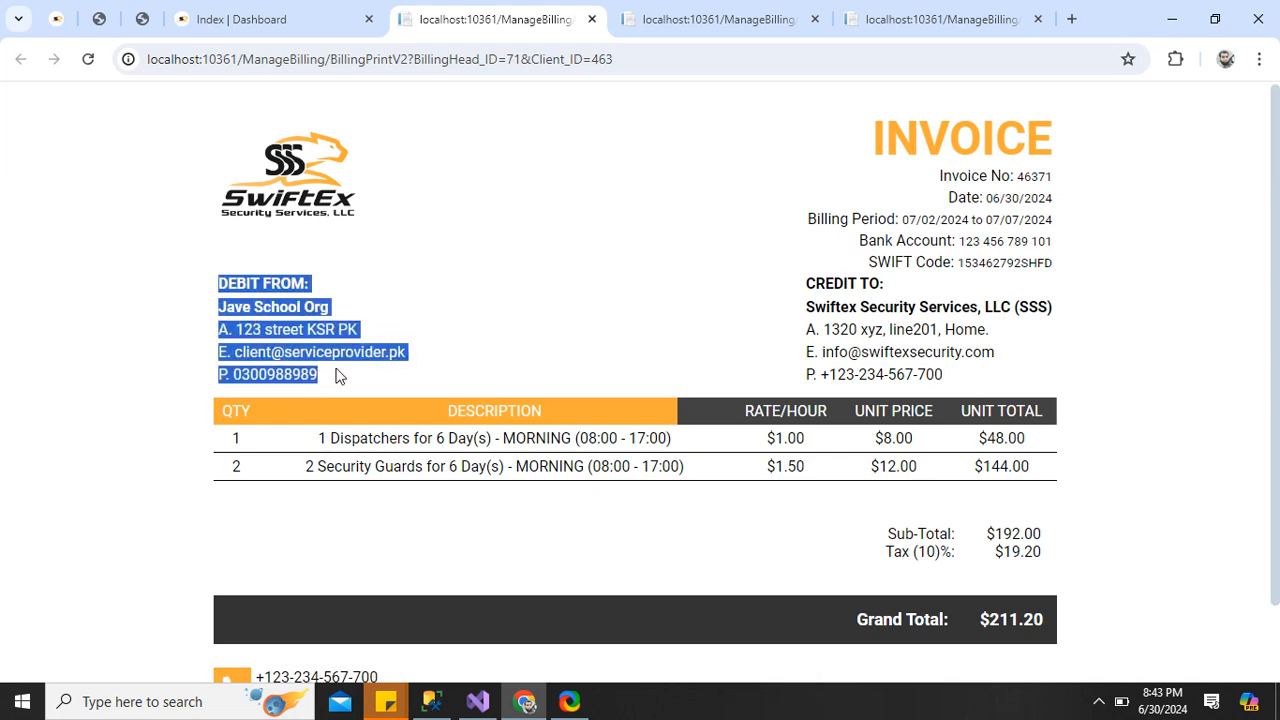
left_click(338, 362)
left_click_drag(327, 362, 228, 283)
scroll(1275, 266, "down", 2)
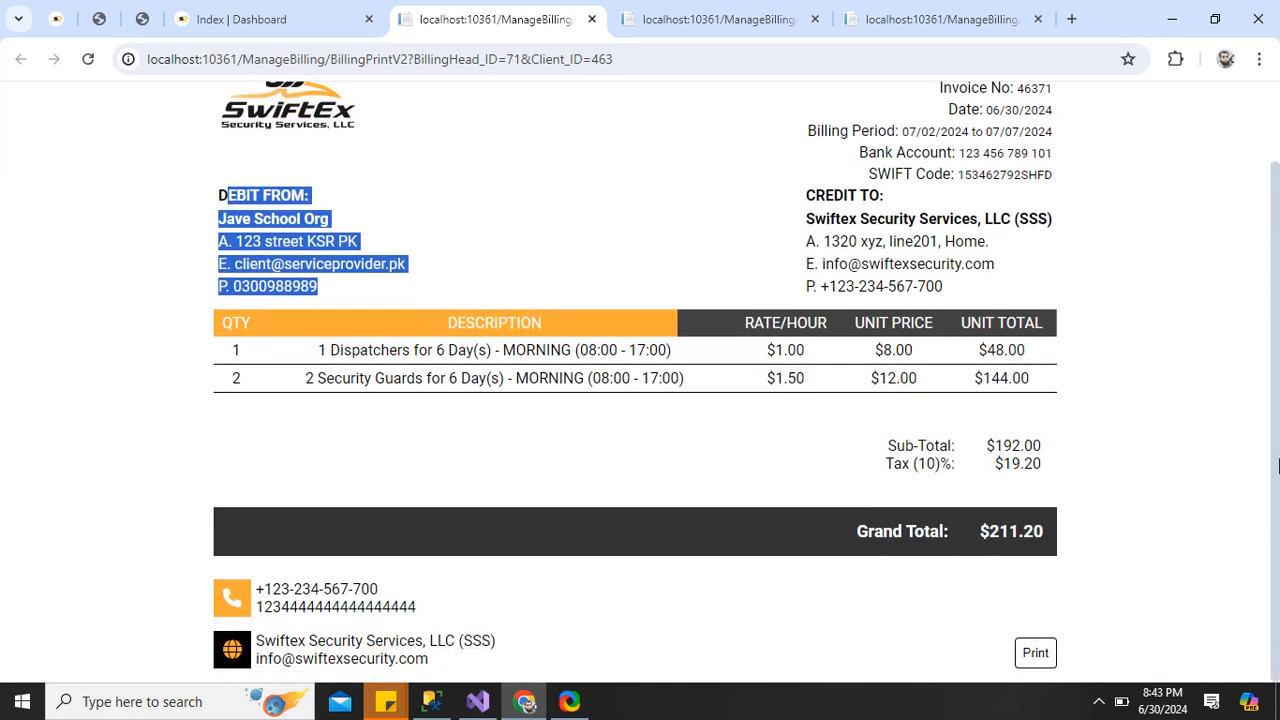
Print the invoice to a PDF file named inc588 in the Downloads folder.
left_click(1035, 652)
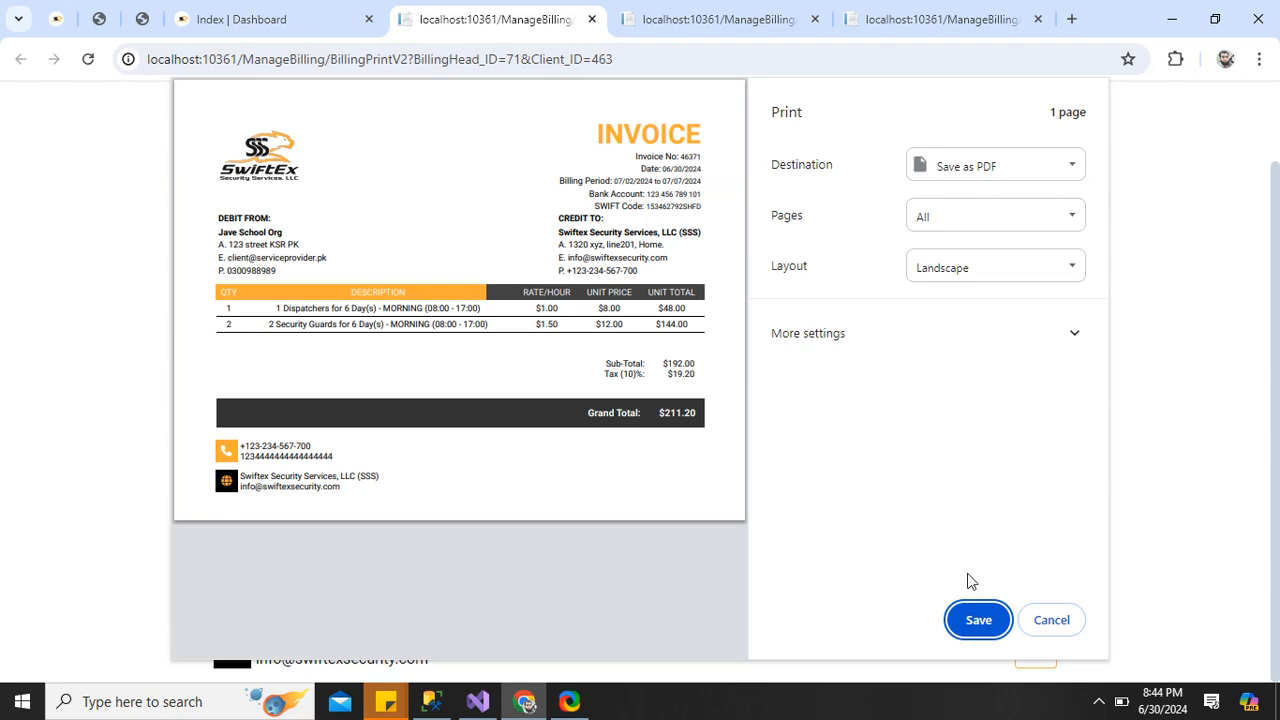
left_click(975, 621)
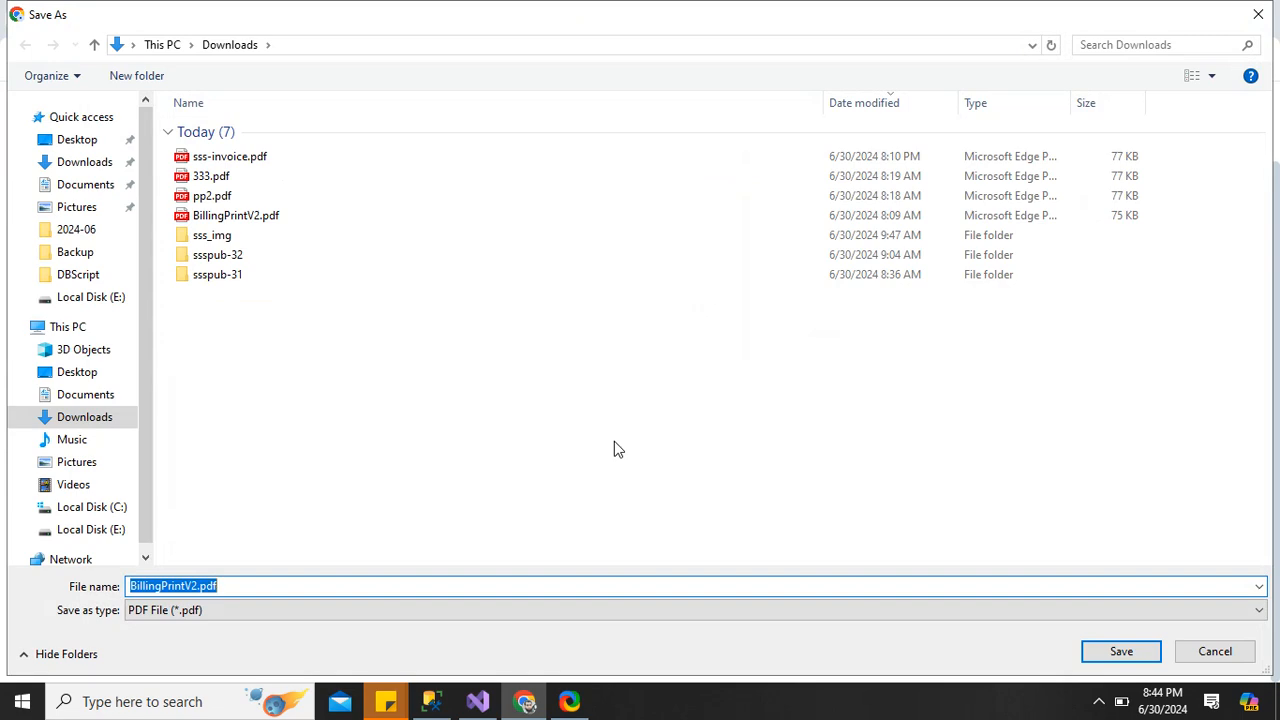
type("inc588")
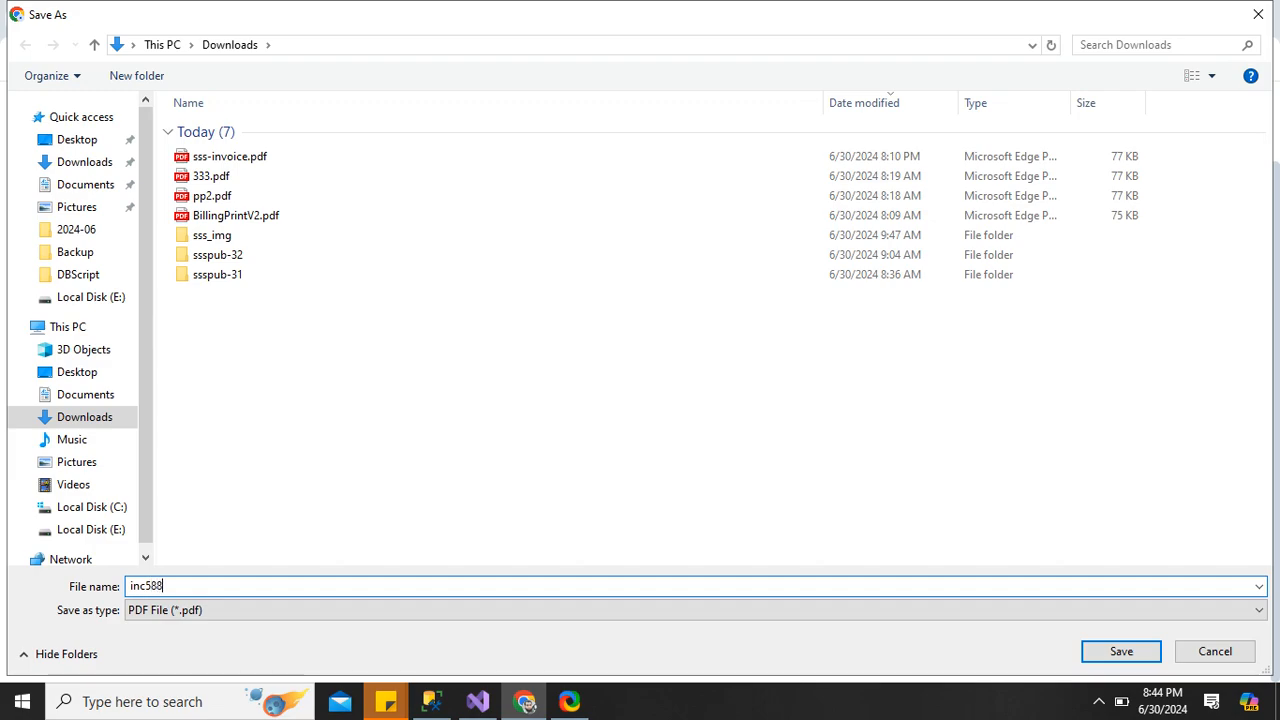
key("Return")
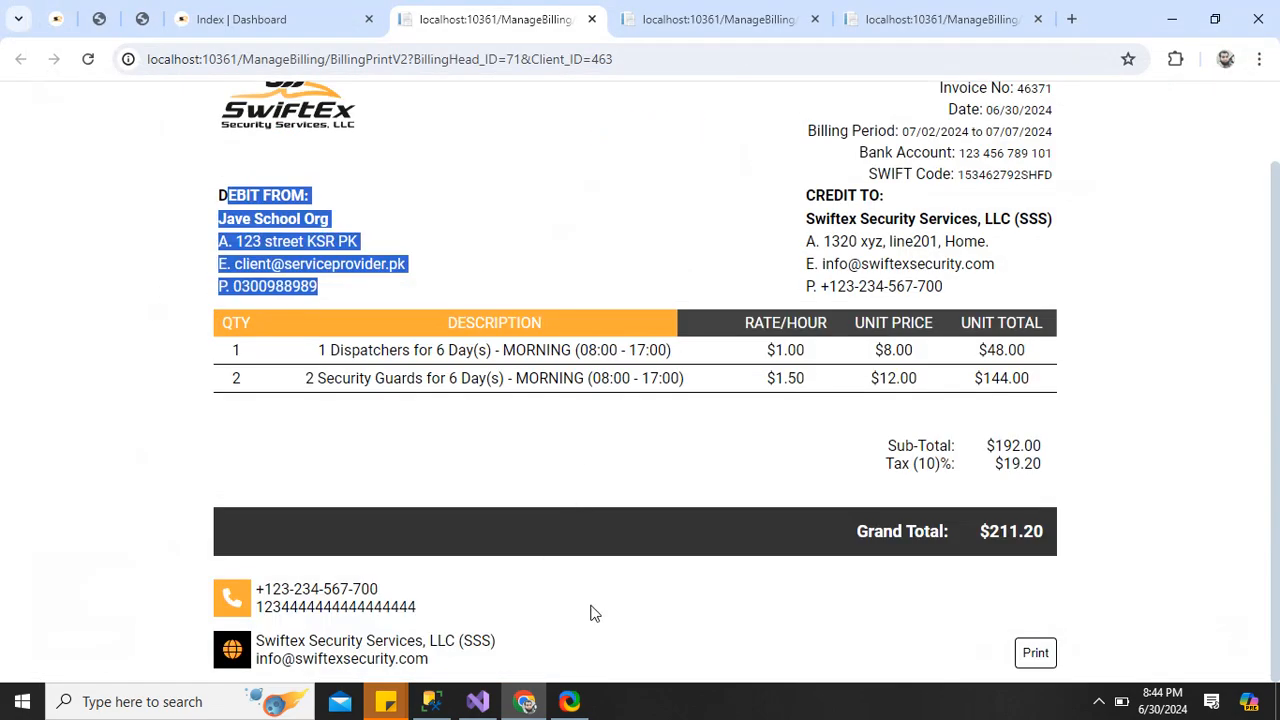
Switch to the desktop, open inc588.pdf from the Downloads folder and look through the saved invoice.
key("super+d")
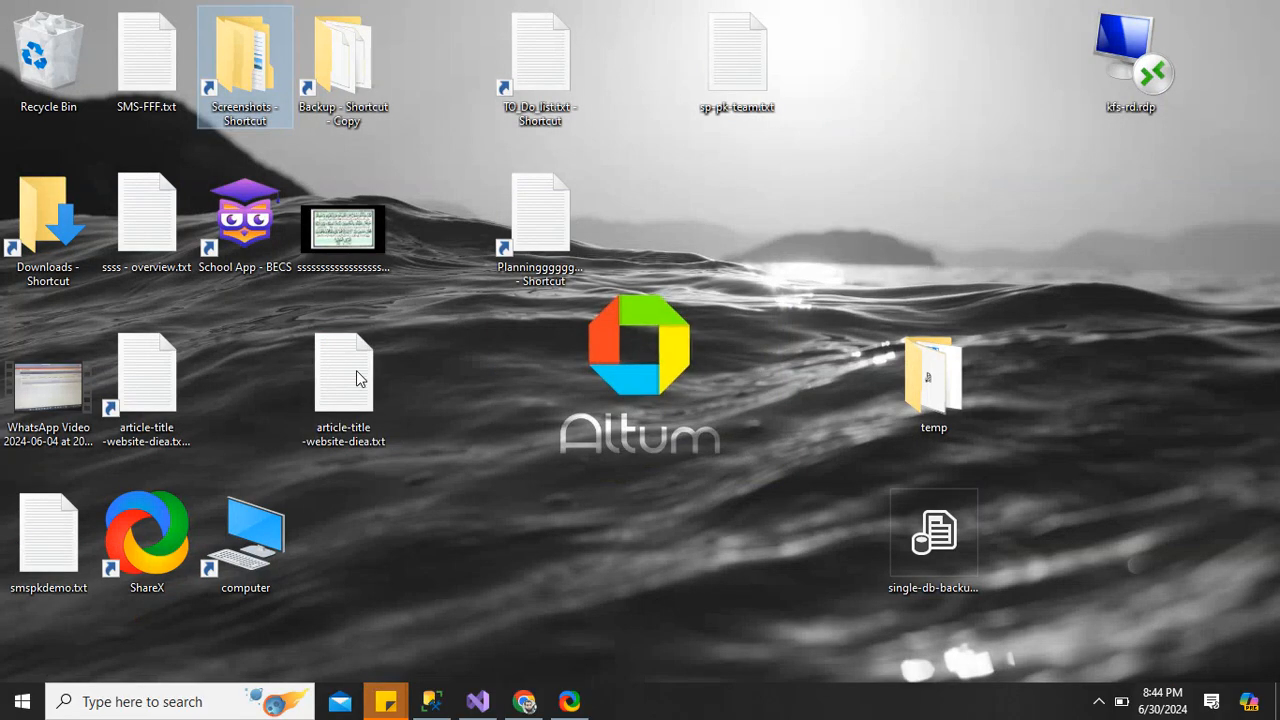
double_click(48, 225)
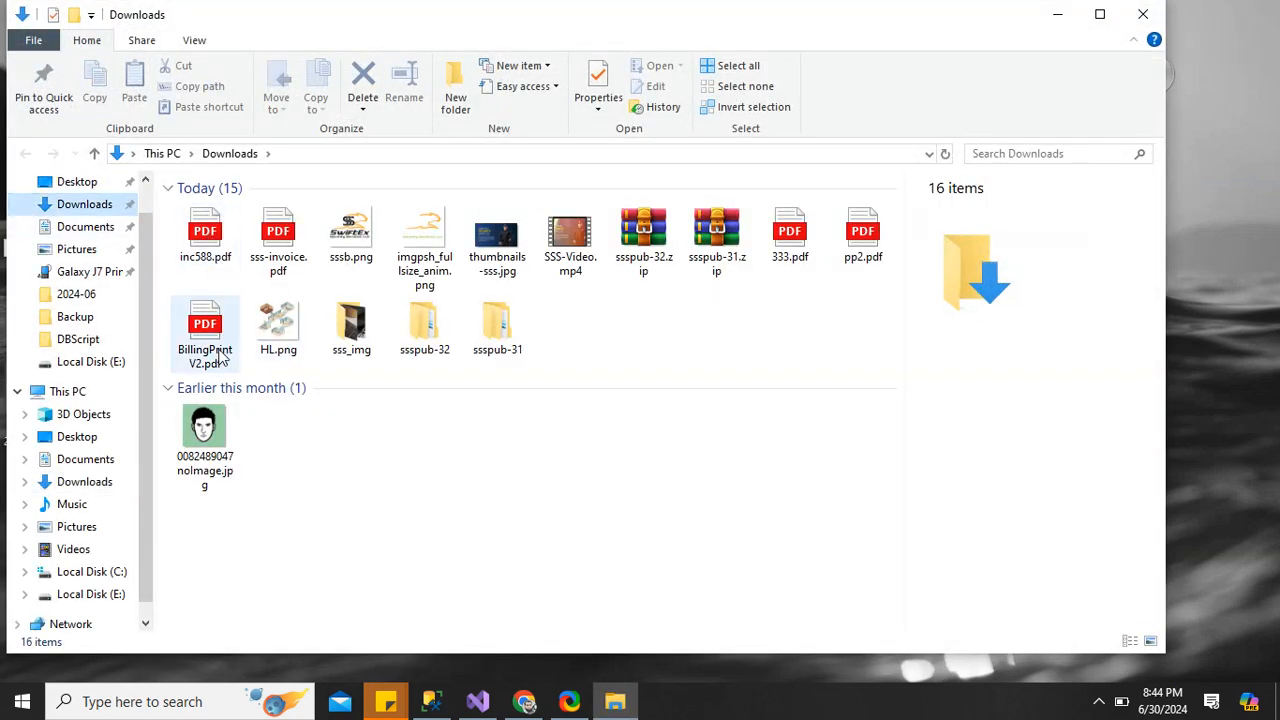
double_click(211, 233)
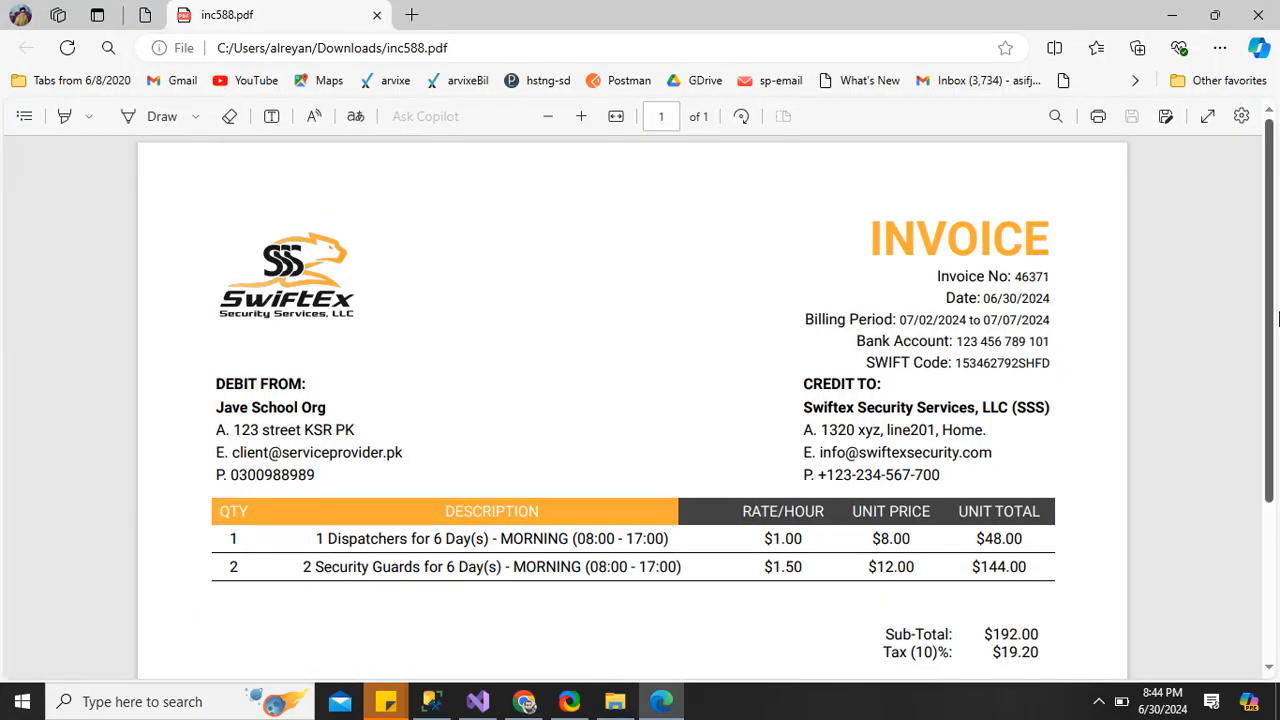
left_click_drag(1274, 318, 1275, 481)
scroll(1275, 481, "up", 3)
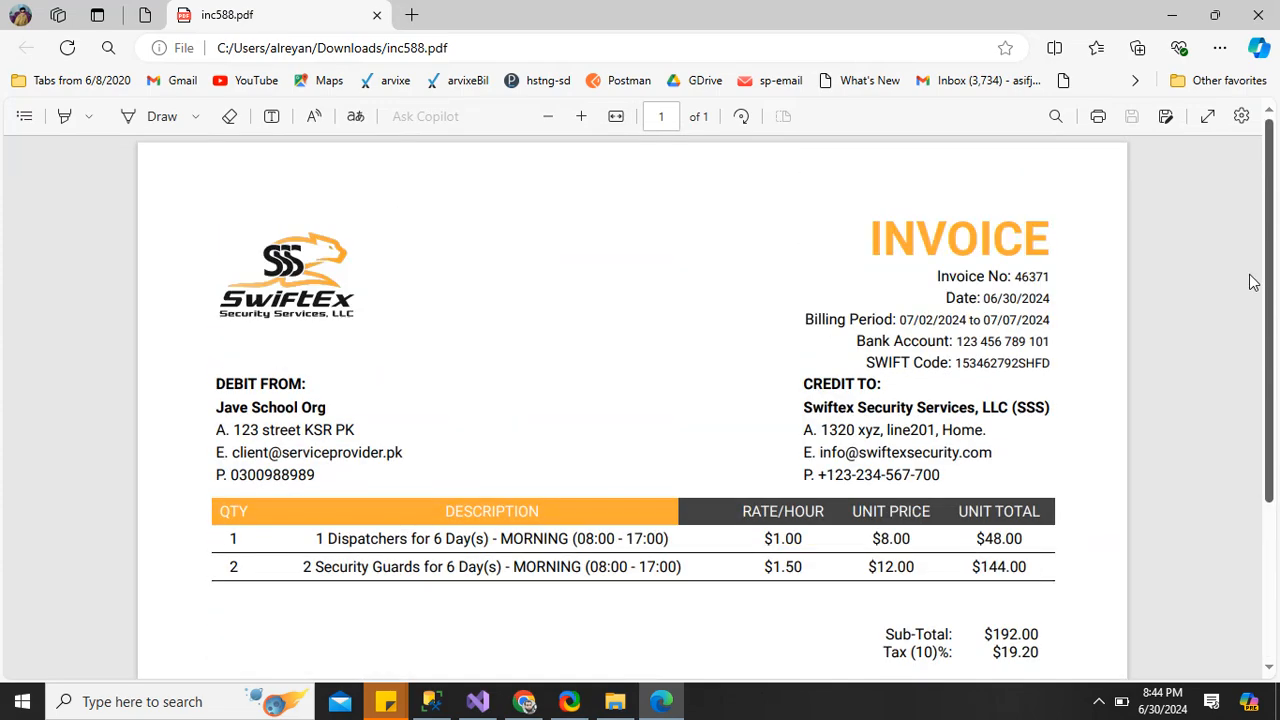